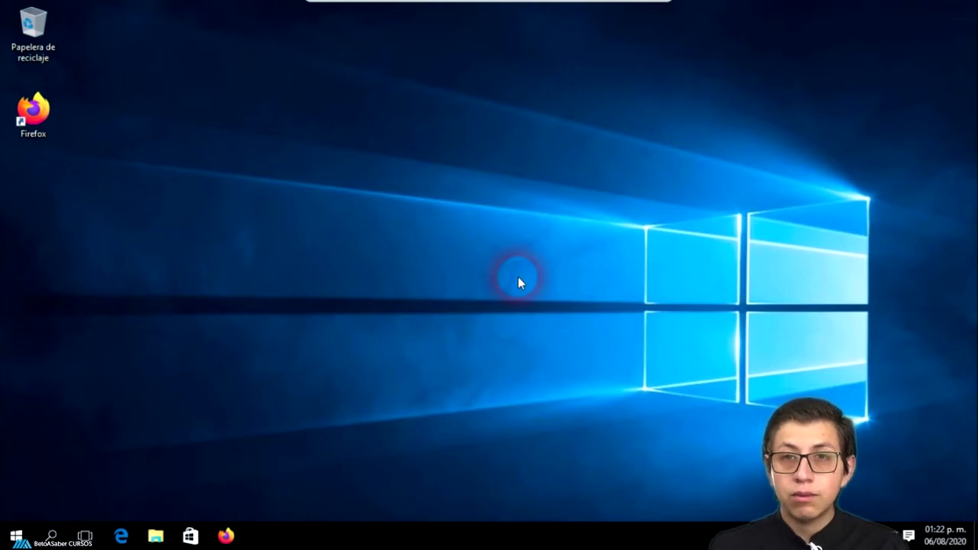
# - In Firefox, dismiss the default-browser prompt, search the web for zotero and open the download page on zotero.org
pyautogui.click(226, 535)
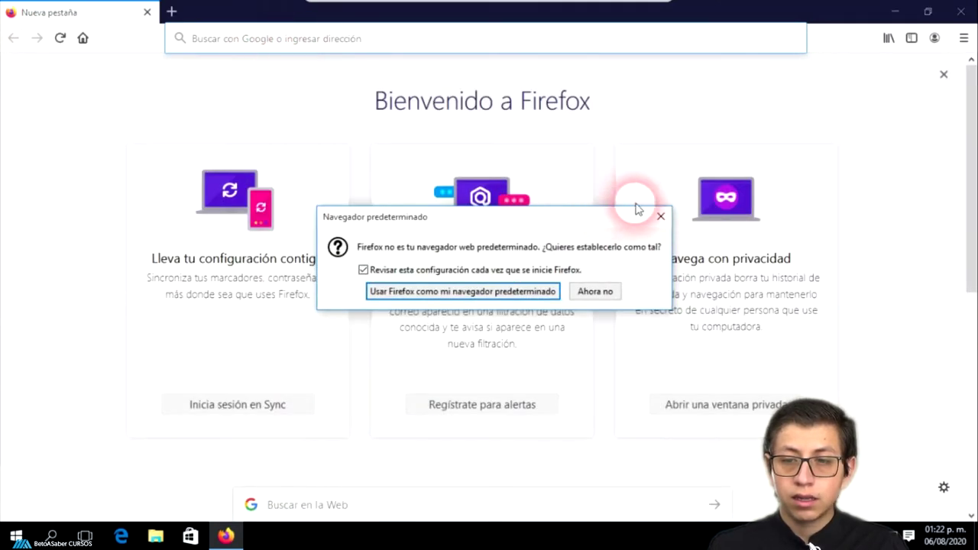
pyautogui.click(659, 219)
pyautogui.click(489, 42)
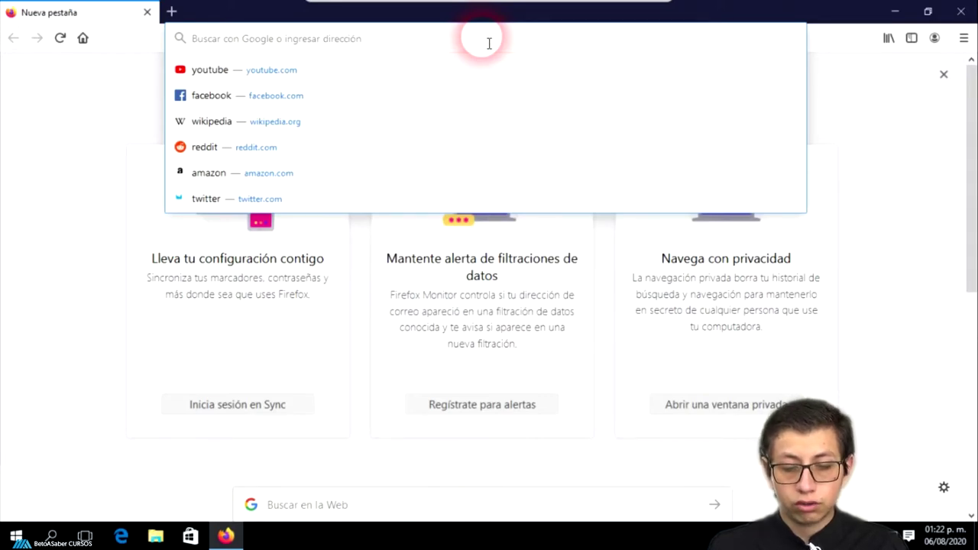
pyautogui.write('zotero')
pyautogui.press('Return')
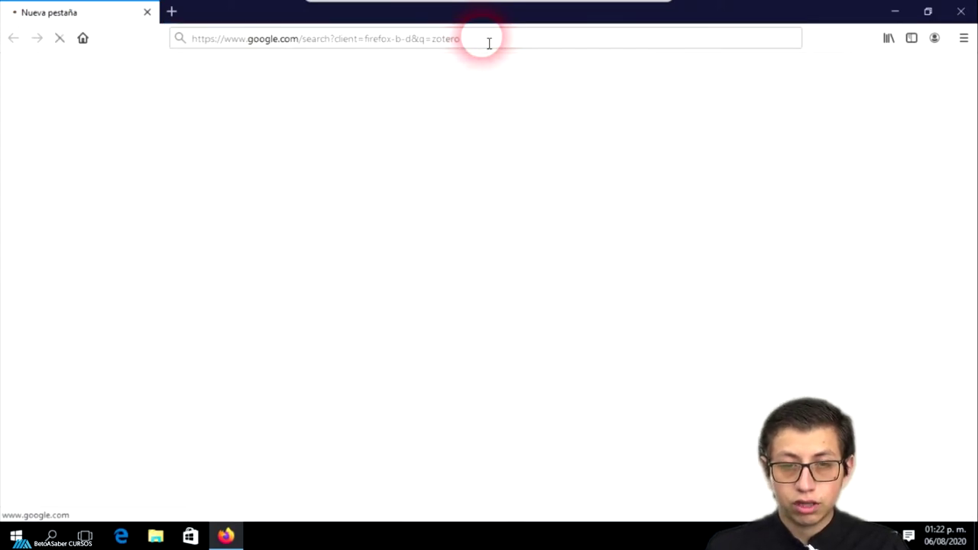
pyautogui.click(241, 212)
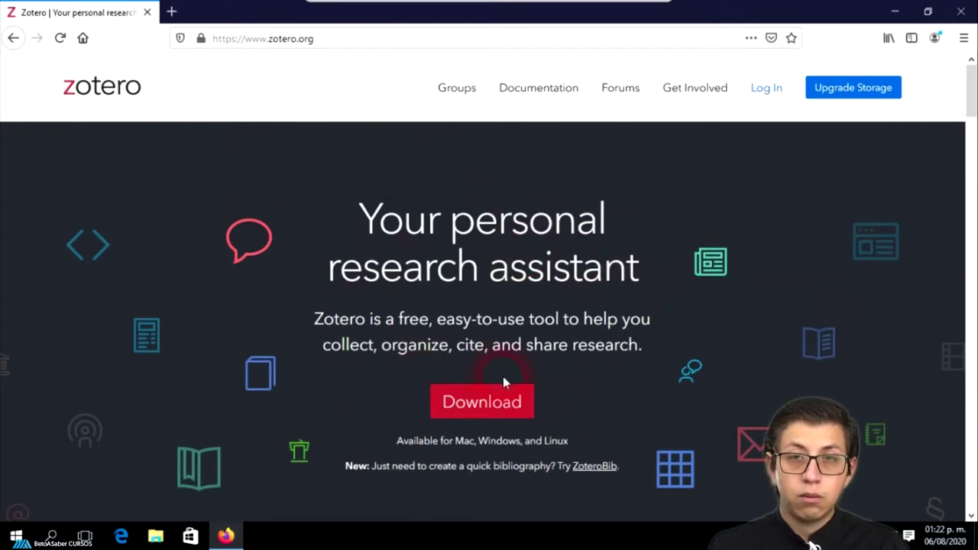
pyautogui.click(515, 404)
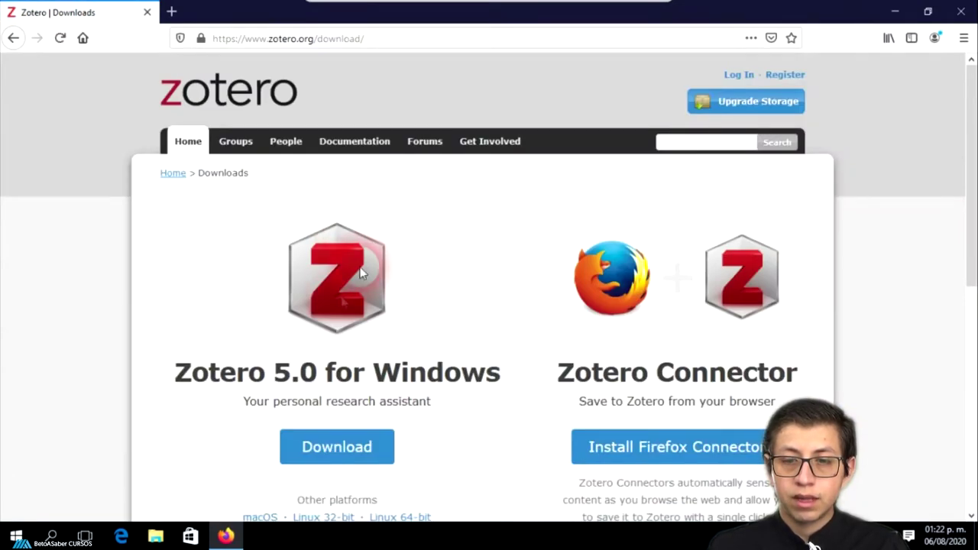
# - Download the Zotero 5.0 for Windows installer and save the setup file
pyautogui.scroll(-5, 525, 303)
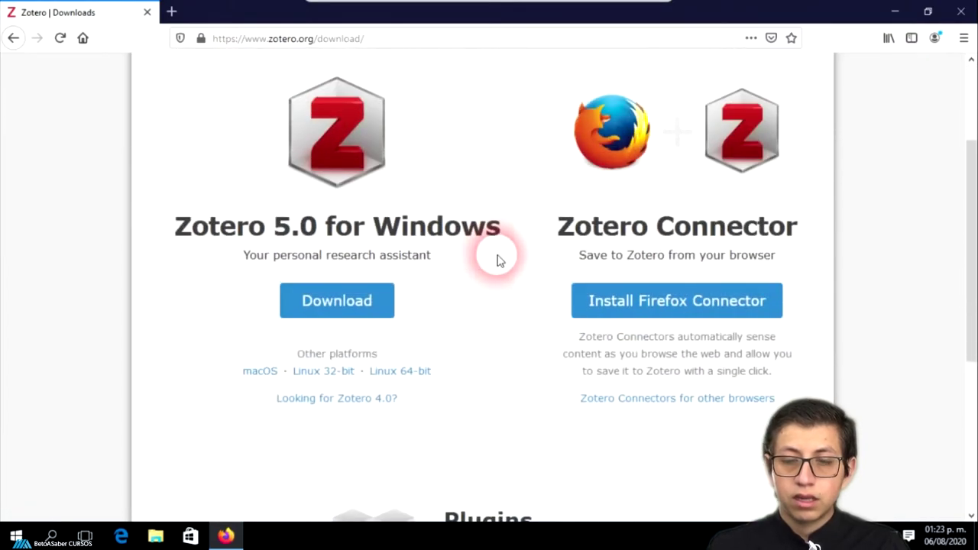
pyautogui.scroll(-1, 497, 261)
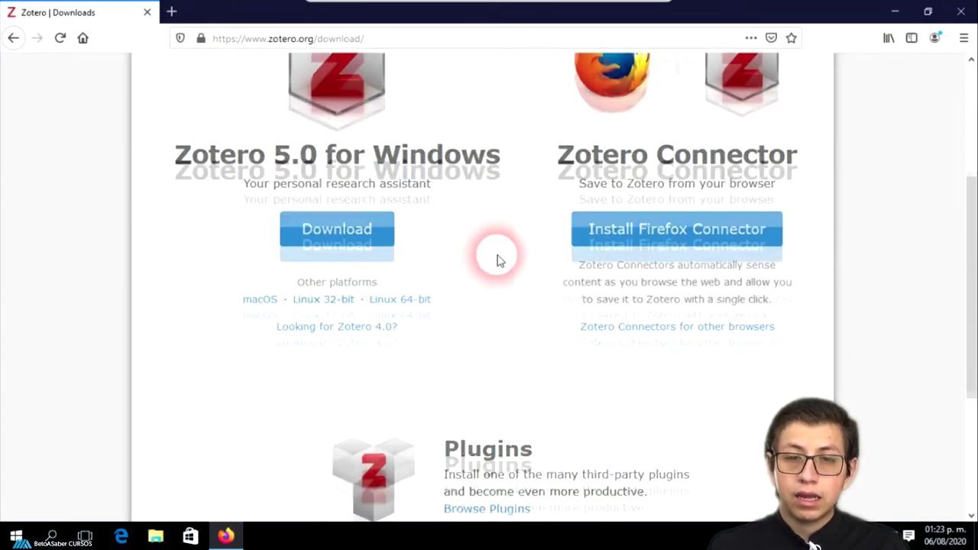
pyautogui.scroll(5, 497, 260)
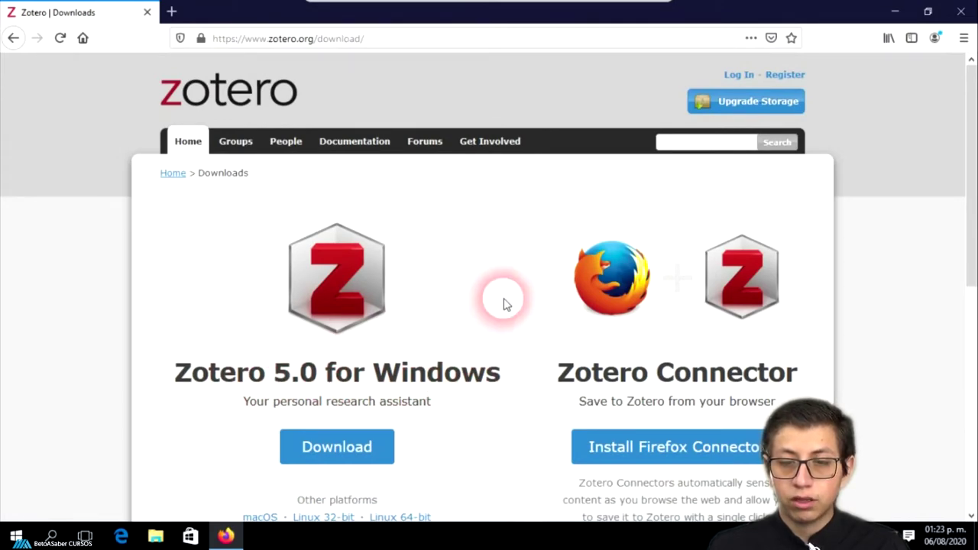
pyautogui.scroll(-3, 504, 302)
pyautogui.scroll(2, 503, 304)
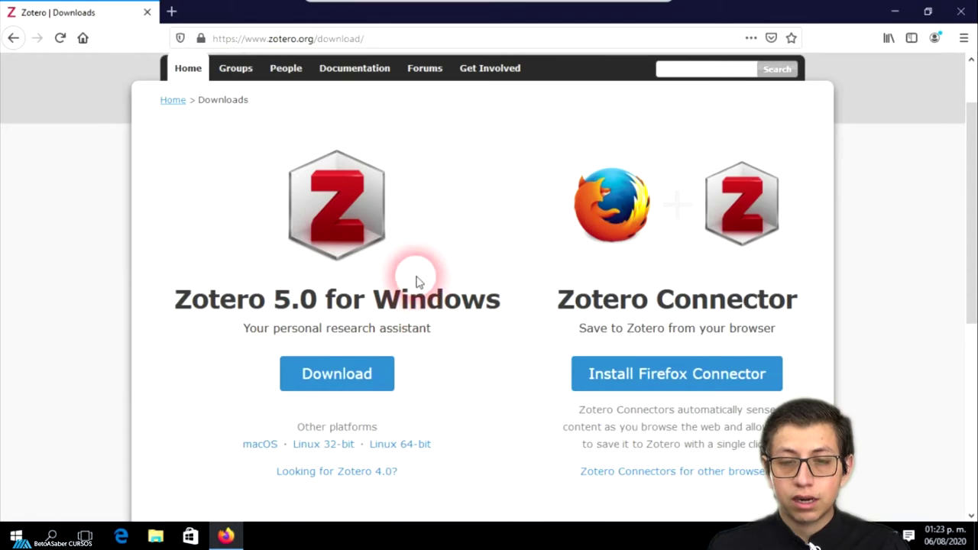
pyautogui.scroll(-1, 439, 287)
pyautogui.scroll(-1, 439, 286)
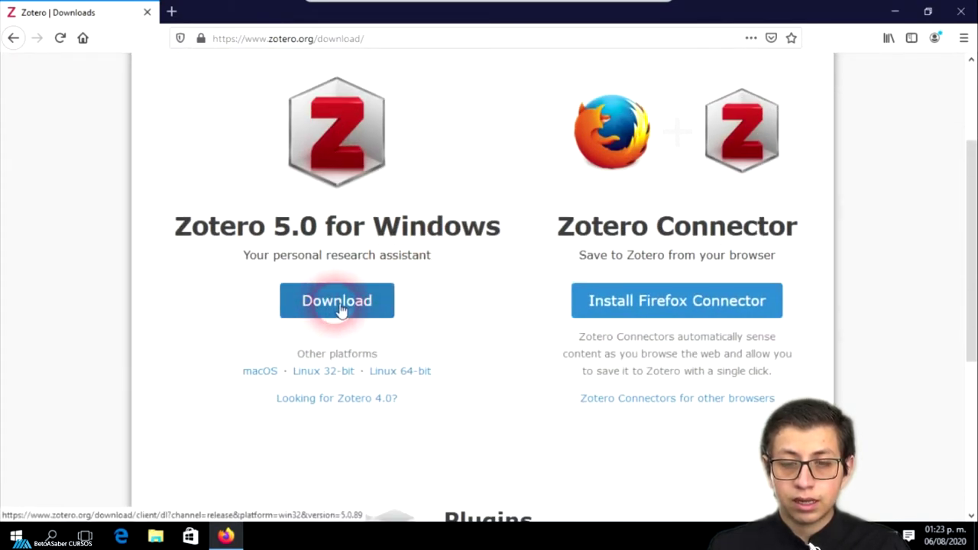
pyautogui.click(343, 309)
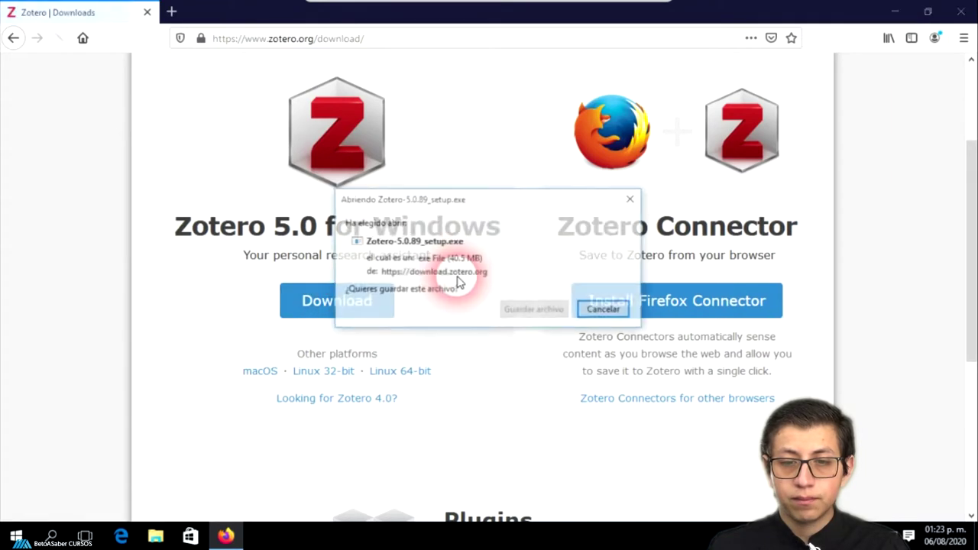
pyautogui.click(524, 310)
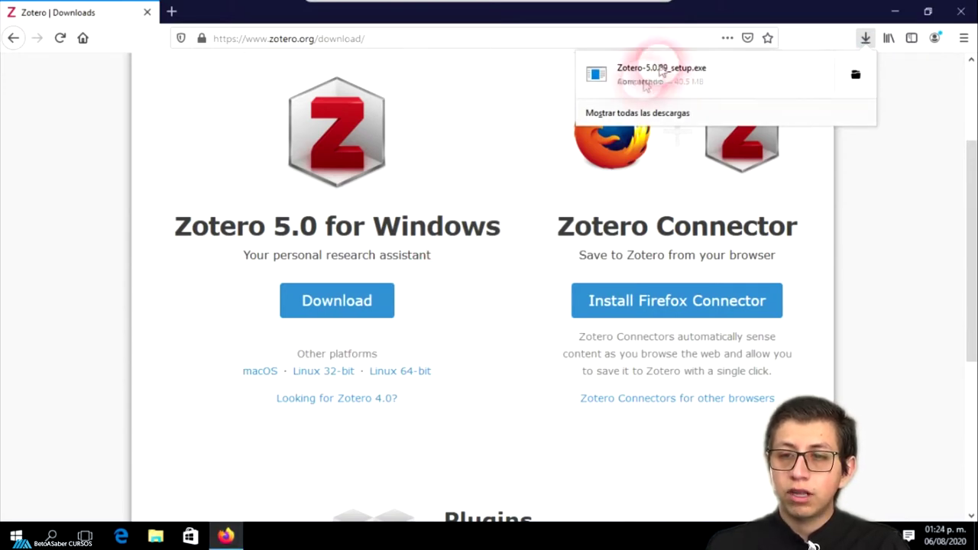
# - Run Zotero-5.0.89_setup from its download folder and allow it to make changes to the PC
pyautogui.click(854, 76)
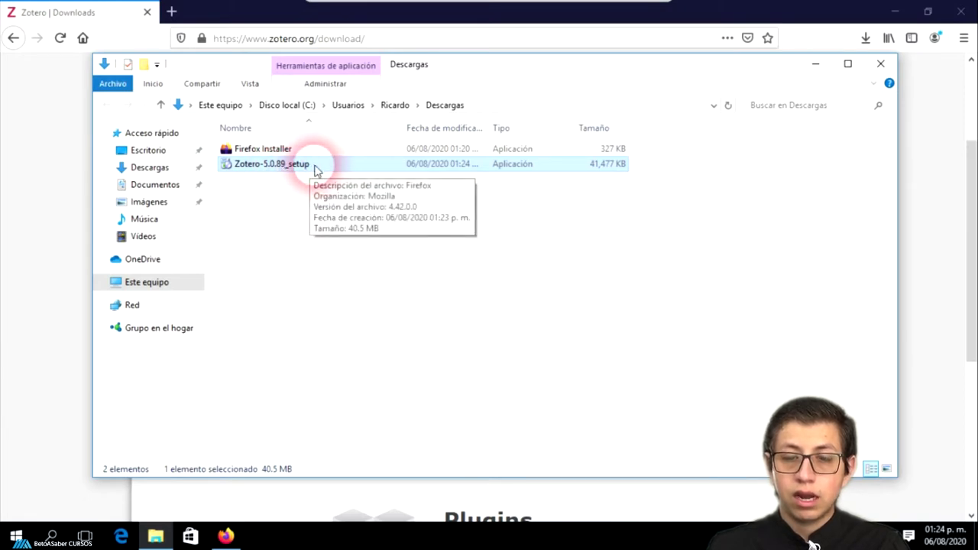
pyautogui.doubleClick(314, 165)
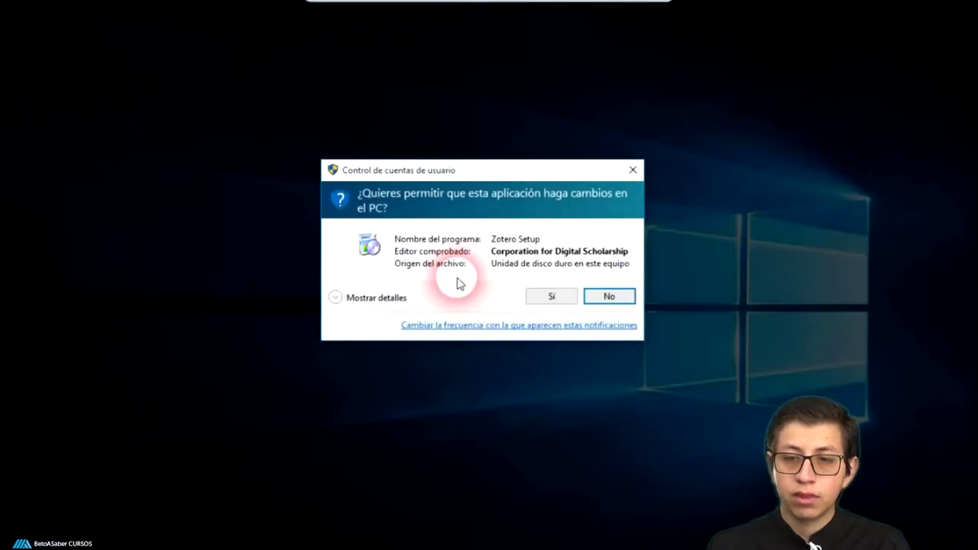
pyautogui.click(552, 296)
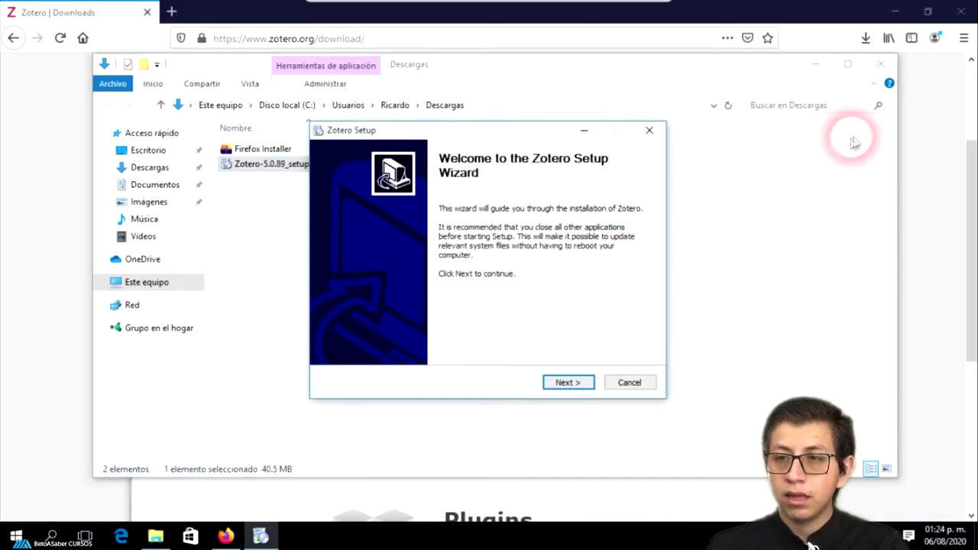
# - Minimise the file explorer and Firefox windows and advance past the Zotero installer's welcome page
pyautogui.click(815, 64)
pyautogui.click(884, 14)
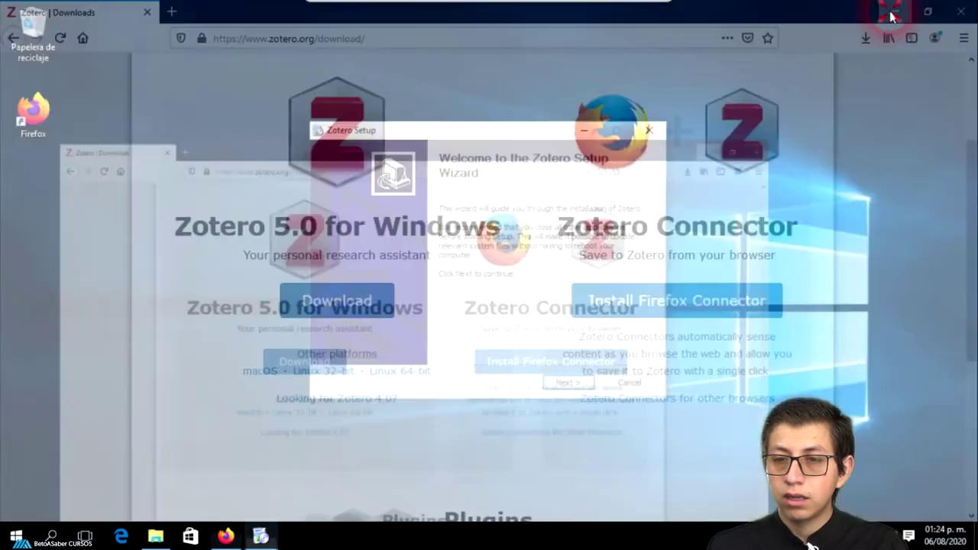
pyautogui.click(568, 382)
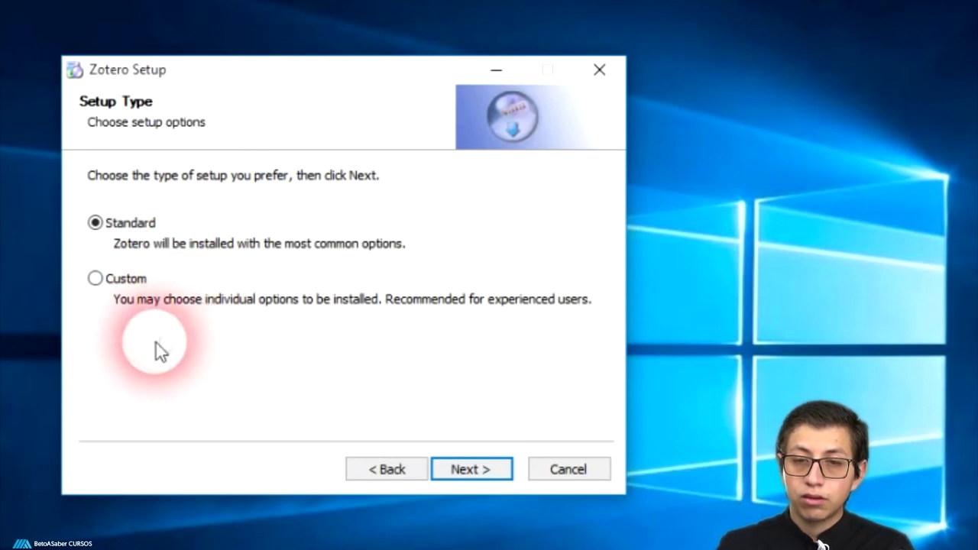
# - Choose the Custom setup type, keeping the default destination folder and both the desktop and Start menu icons
pyautogui.click(479, 472)
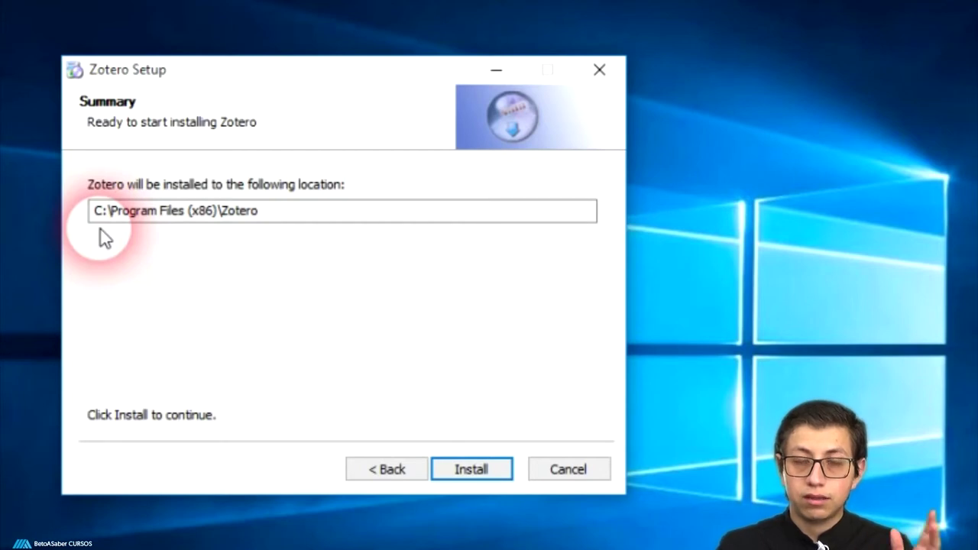
pyautogui.click(397, 475)
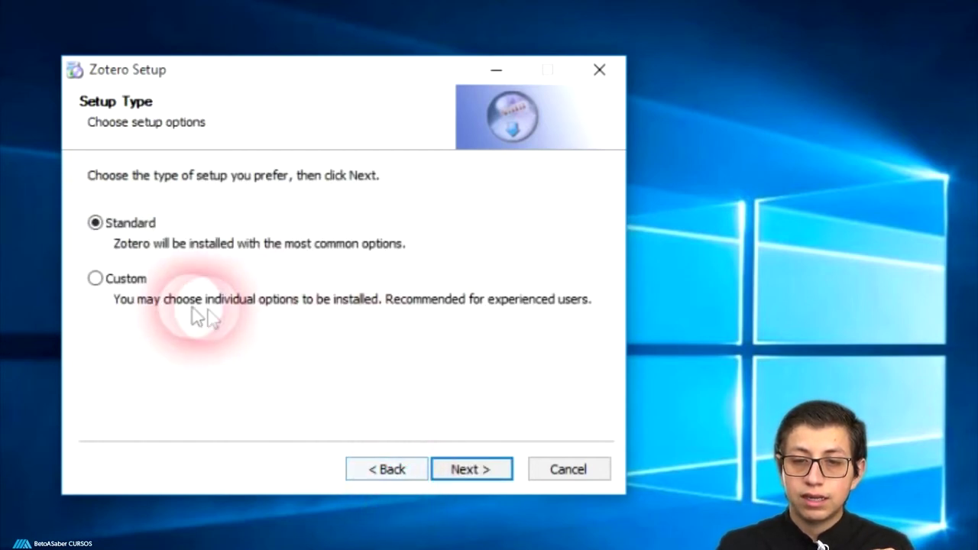
pyautogui.click(114, 278)
pyautogui.click(493, 462)
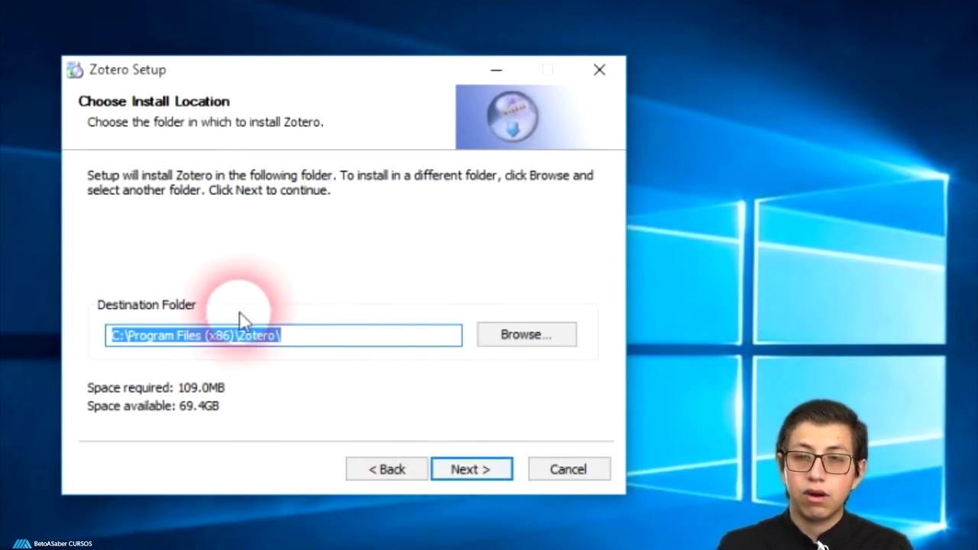
pyautogui.click(464, 472)
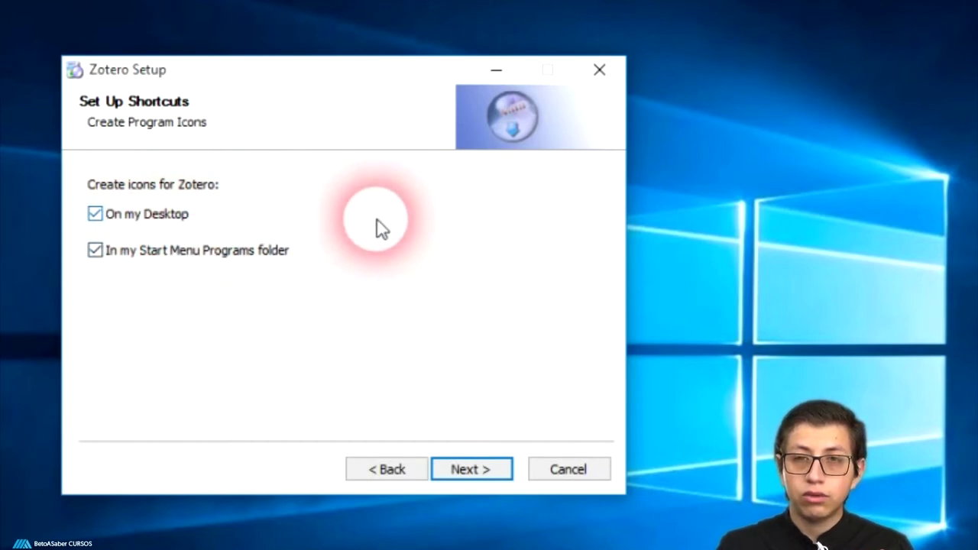
pyautogui.click(473, 475)
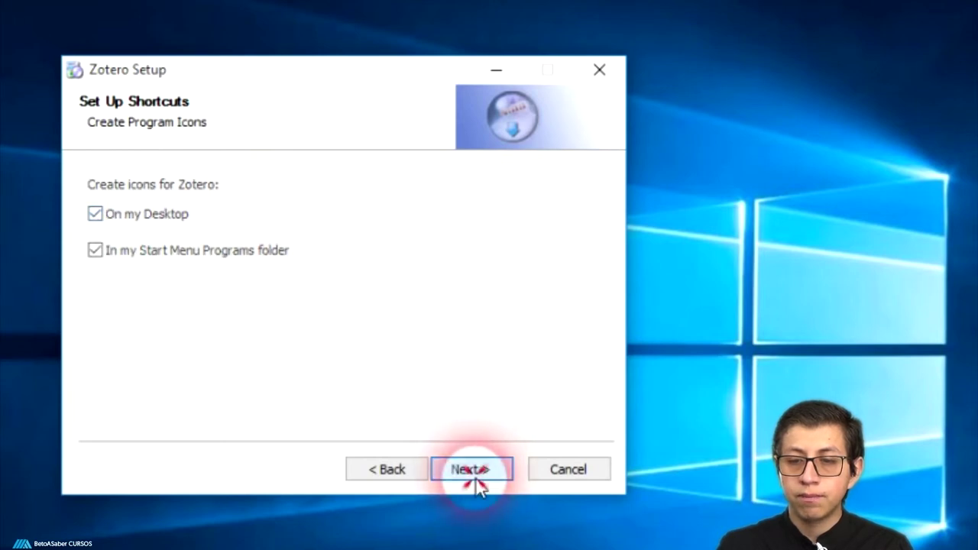
# - Install and launch Zotero, closing the start web page and maximising the Zotero window
pyautogui.click(472, 469)
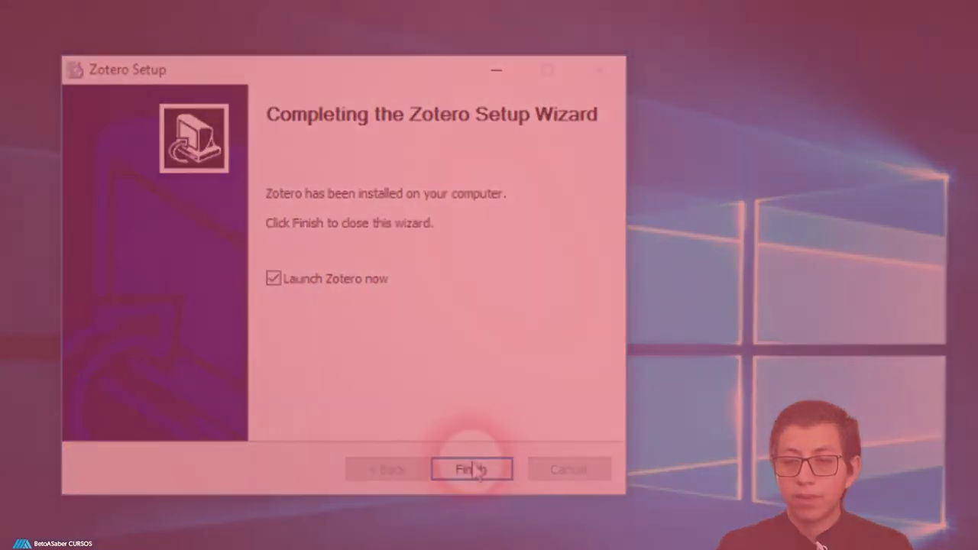
pyautogui.click(474, 469)
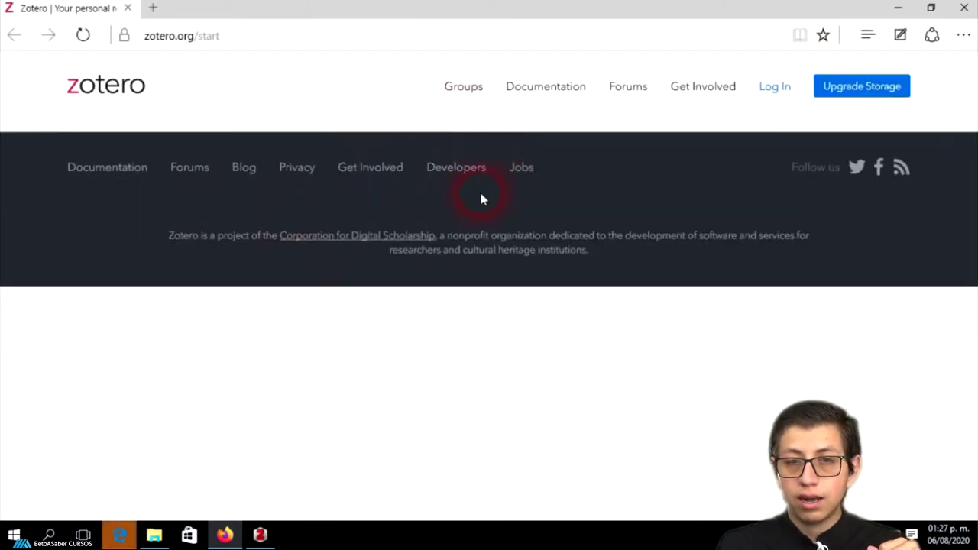
pyautogui.click(962, 21)
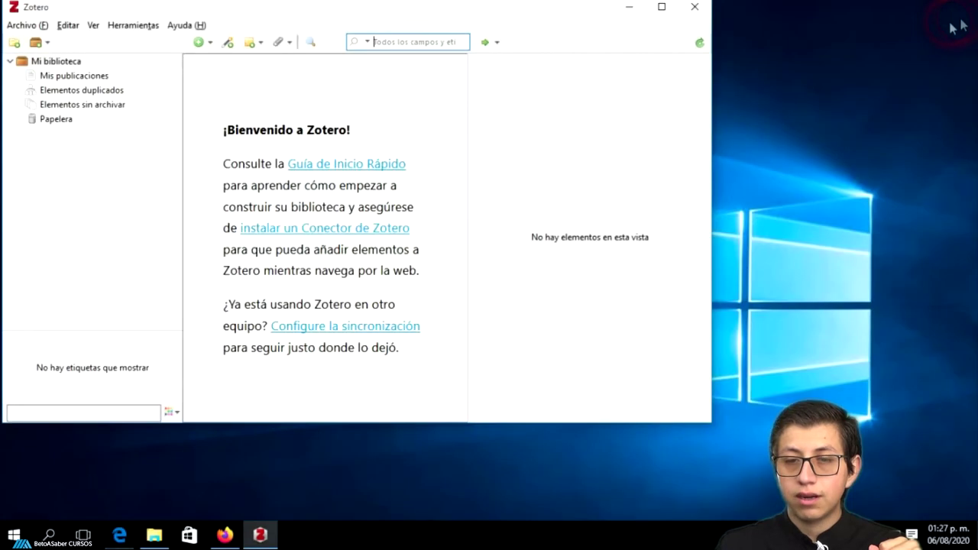
pyautogui.click(662, 7)
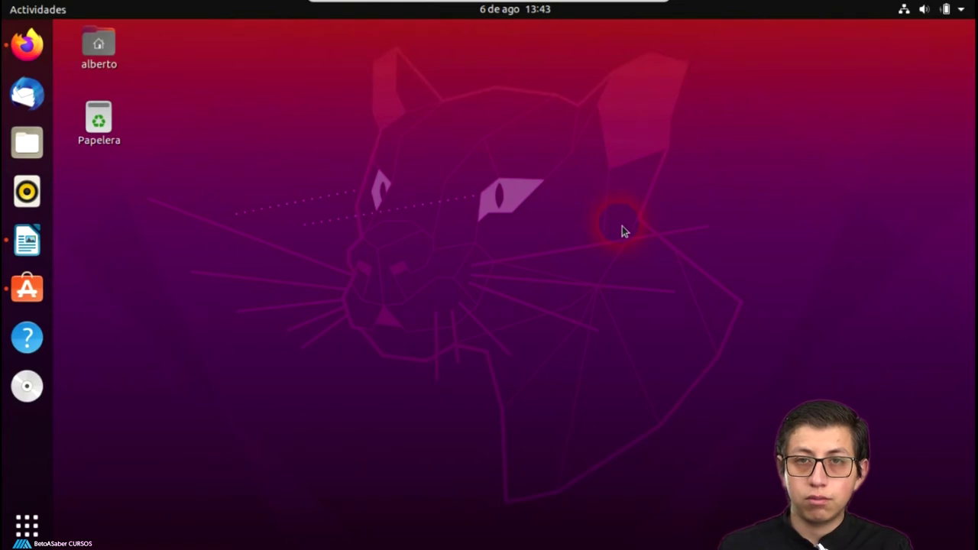
# - Check the Linux Zotero archive in Firefox's download list on the Ubuntu desktop and minimise the browser
pyautogui.click(35, 52)
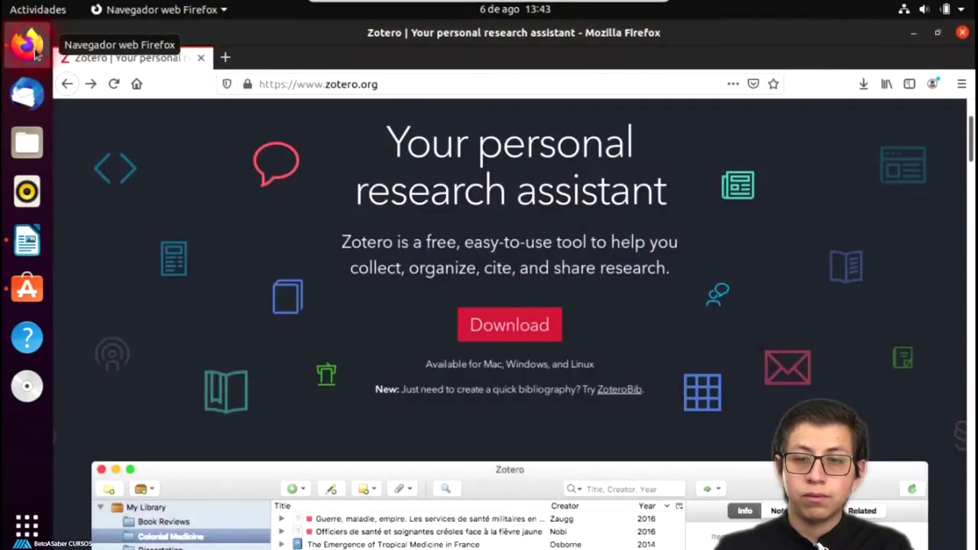
pyautogui.scroll(2, 509, 296)
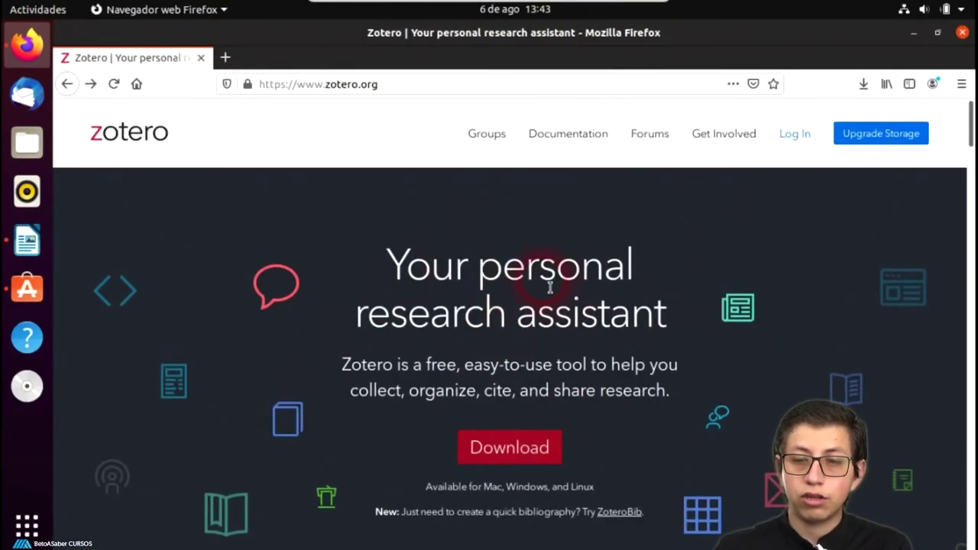
pyautogui.scroll(-2, 525, 369)
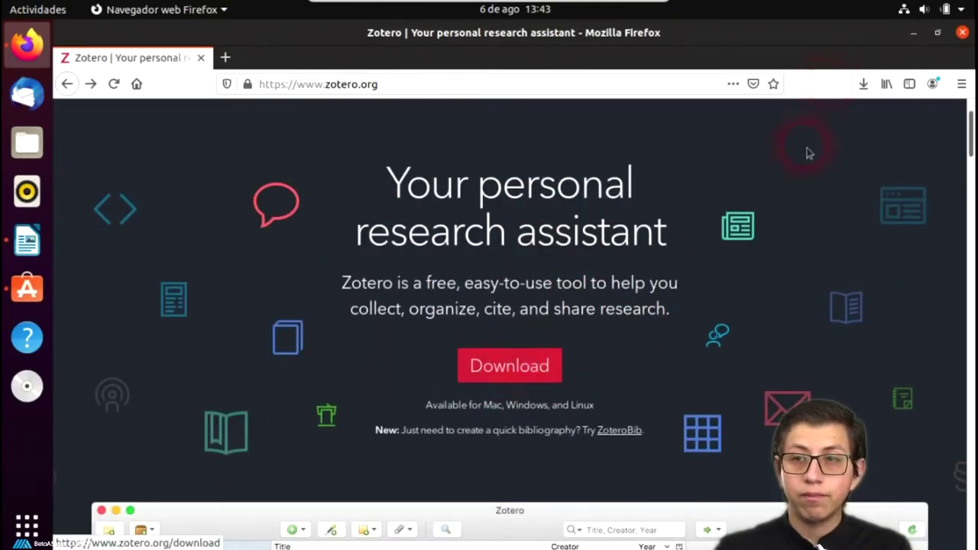
pyautogui.click(863, 83)
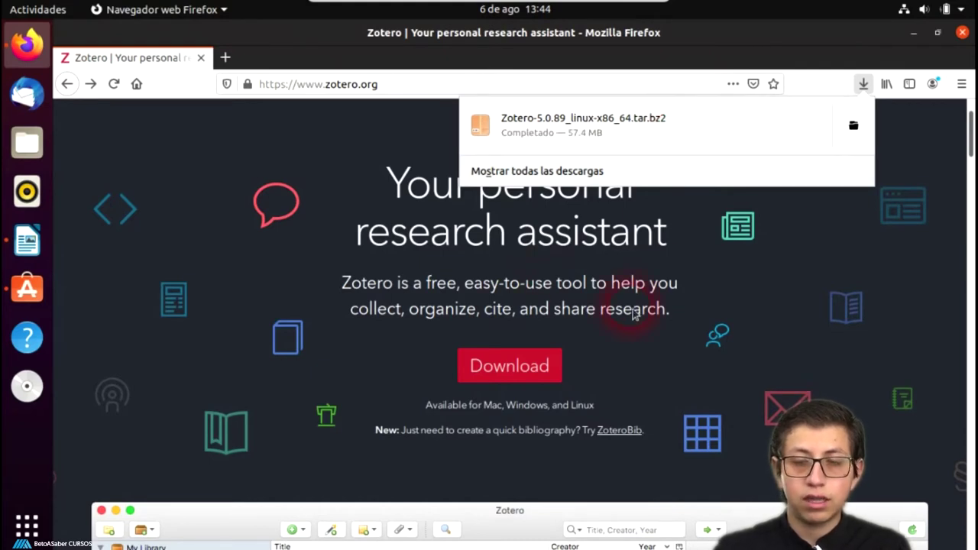
pyautogui.click(292, 249)
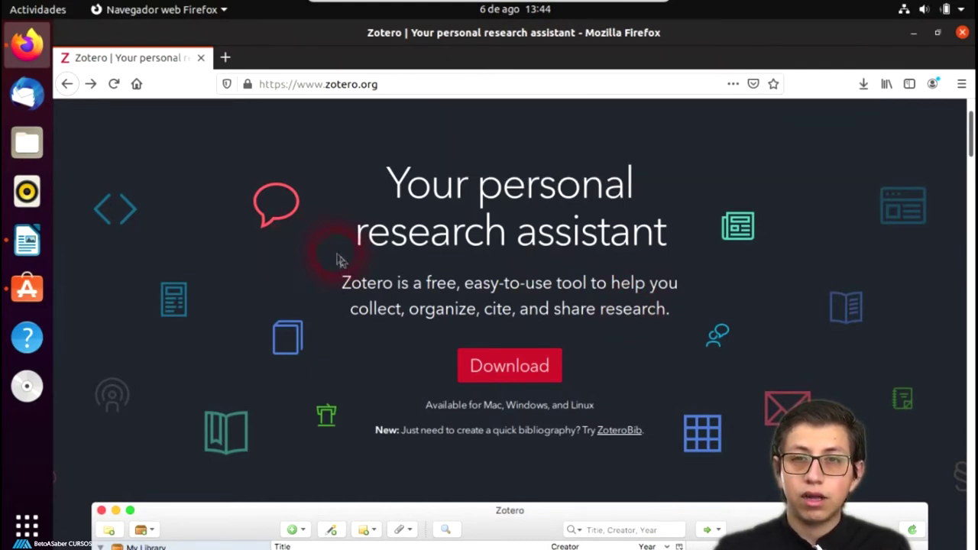
pyautogui.click(914, 32)
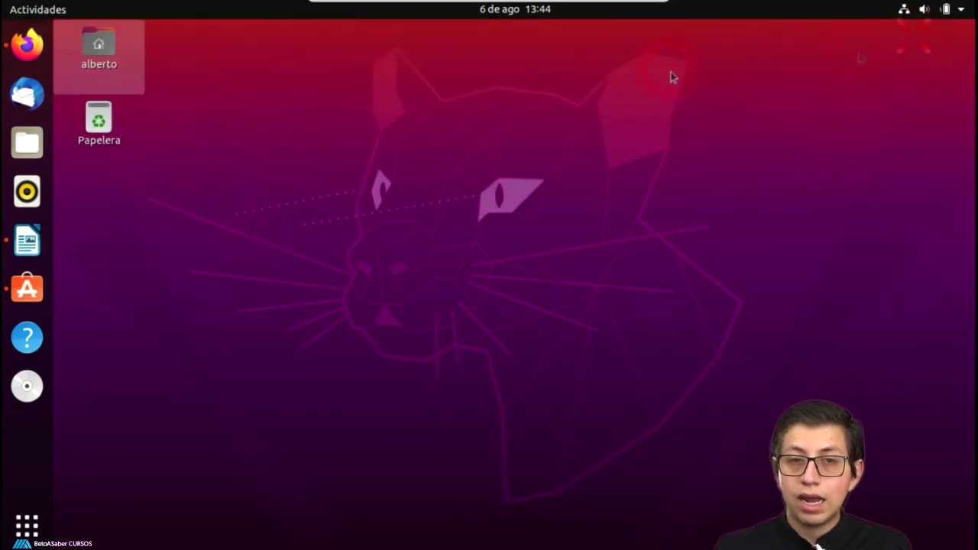
# - Search Ubuntu Software for zotero and open the zotero-snap page
pyautogui.click(29, 294)
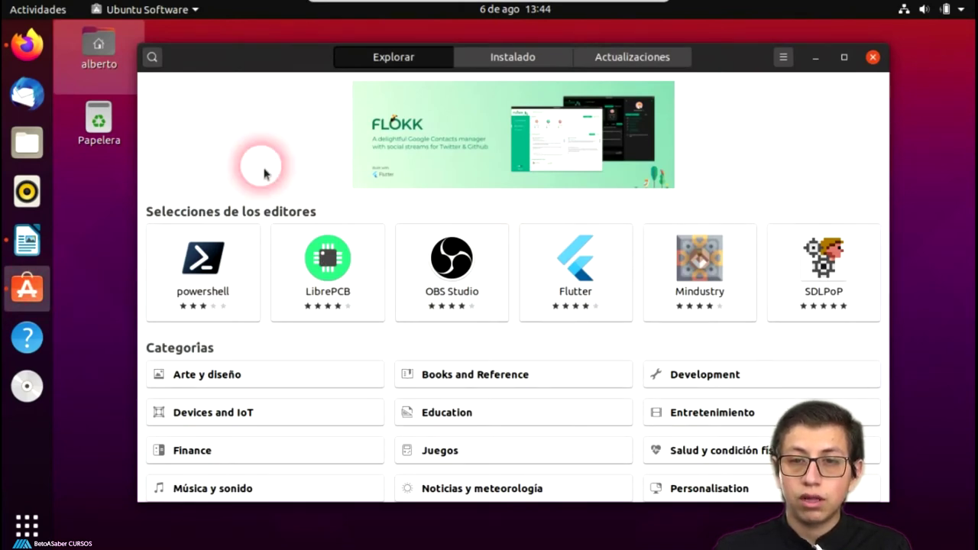
pyautogui.moveTo(703, 65)
pyautogui.mouseDown()
pyautogui.moveTo(709, 81)
pyautogui.moveTo(718, 65)
pyautogui.mouseUp()
pyautogui.click(718, 159)
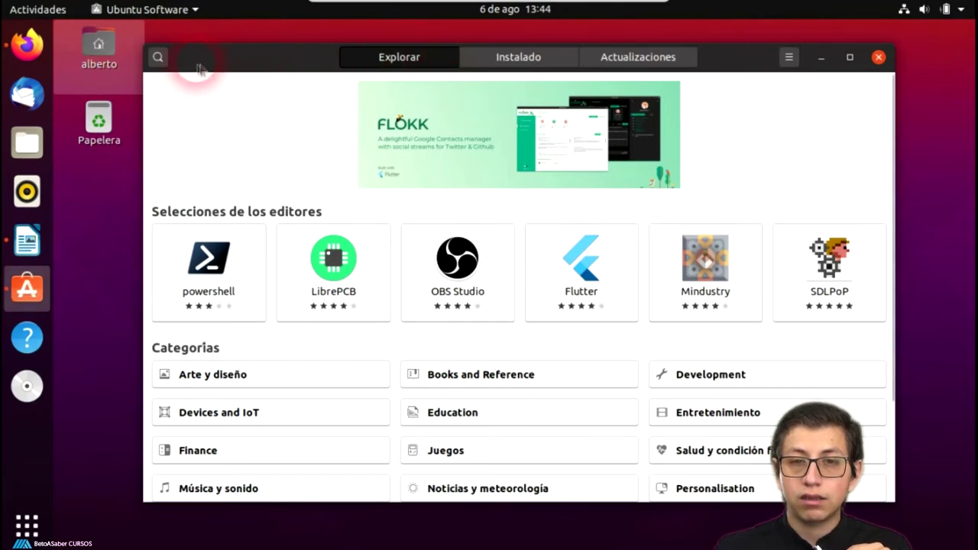
pyautogui.click(161, 60)
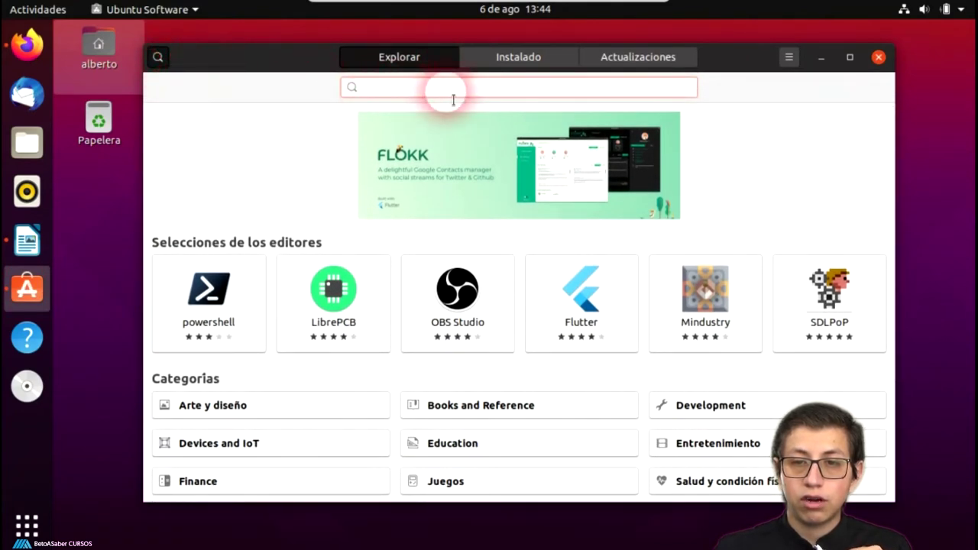
pyautogui.write('zotero')
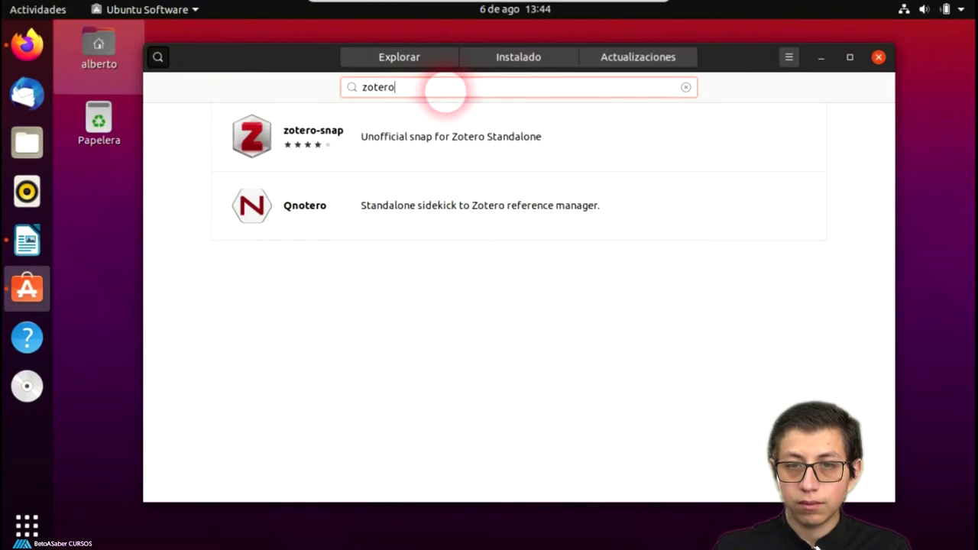
pyautogui.click(574, 136)
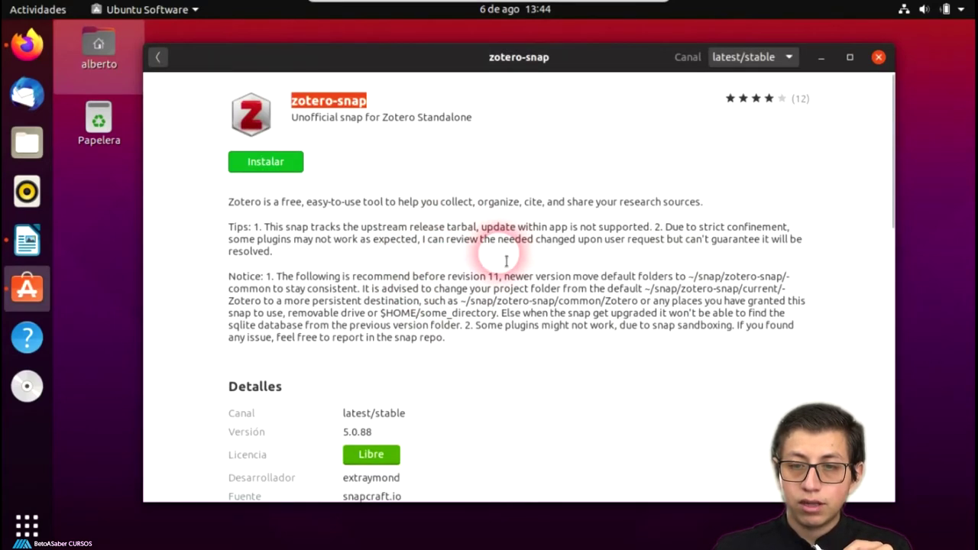
# - Review the zotero-snap description and user reviews, and install the package, authenticating with the account password
pyautogui.moveTo(252, 201); pyautogui.dragTo(463, 201)
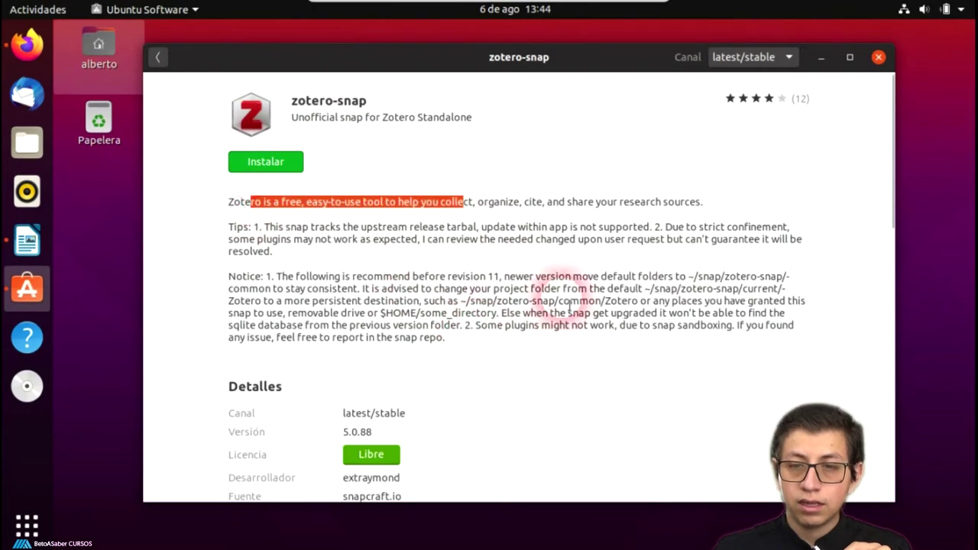
pyautogui.scroll(-5, 565, 268)
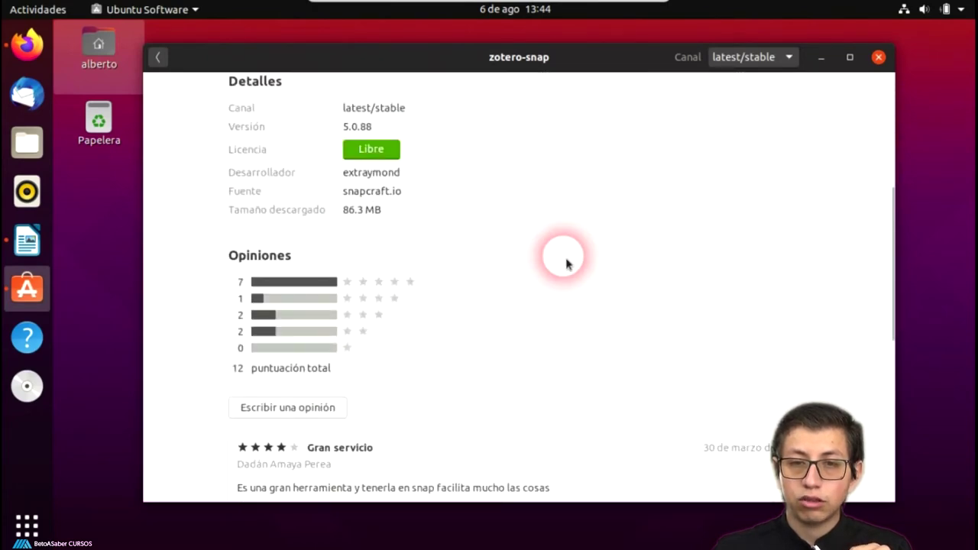
pyautogui.scroll(-7, 565, 264)
pyautogui.scroll(12, 565, 258)
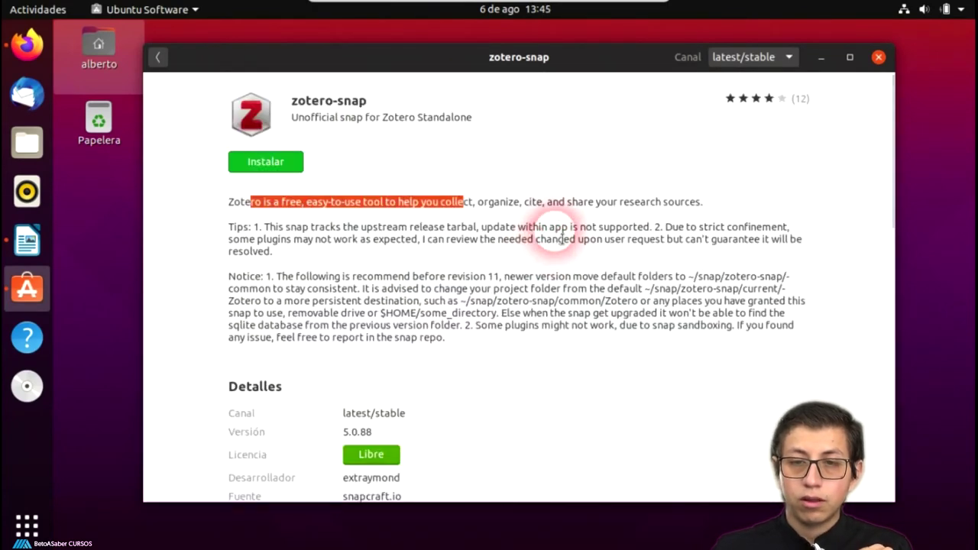
pyautogui.click(238, 208)
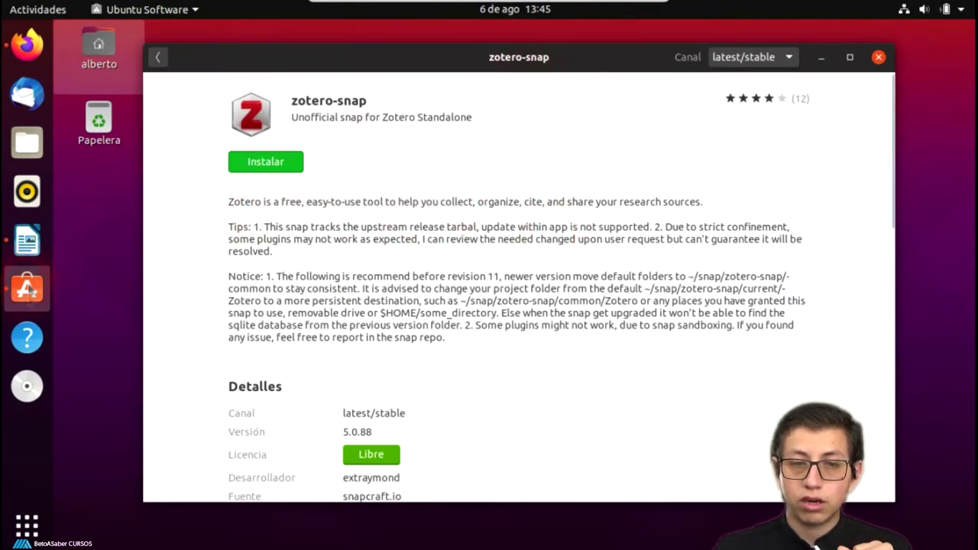
pyautogui.click(269, 163)
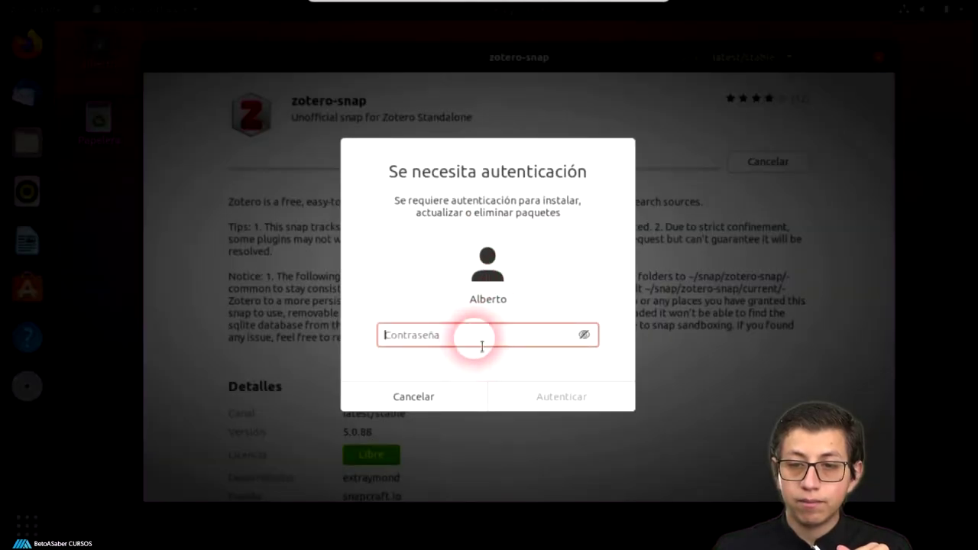
pyautogui.write('*****')
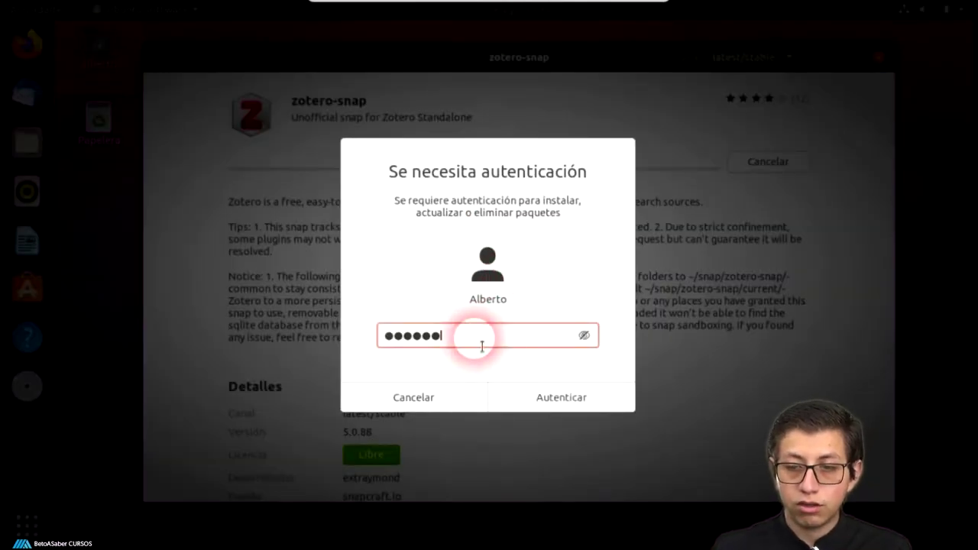
pyautogui.write('*')
pyautogui.click(546, 399)
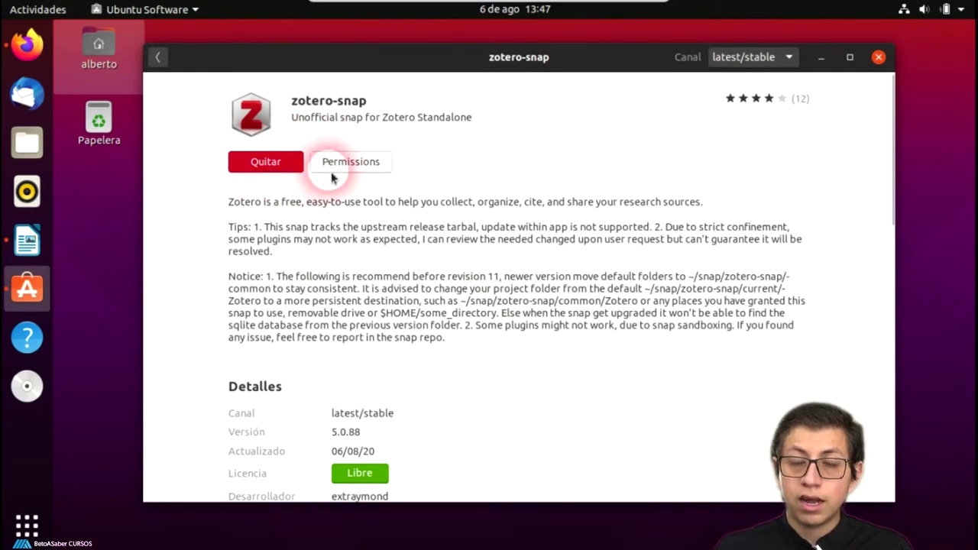
# - Find Zotero among the installed applications by searching for zotero and launch it
pyautogui.scroll(-5, 634, 222)
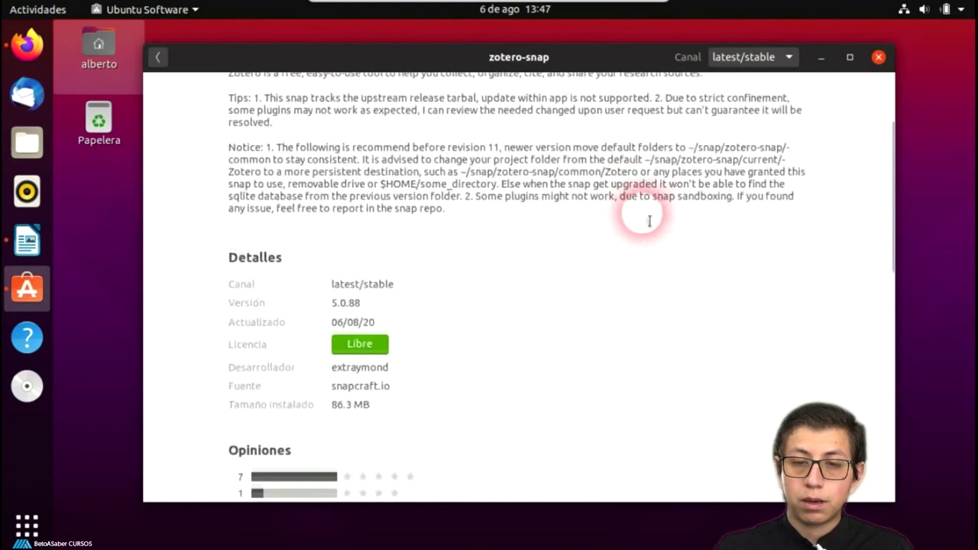
pyautogui.scroll(5, 644, 221)
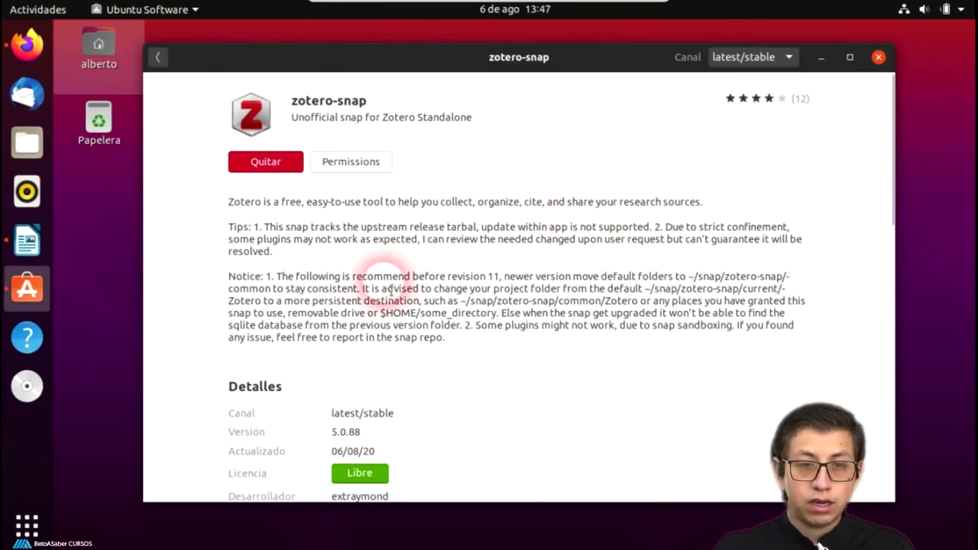
pyautogui.click(27, 525)
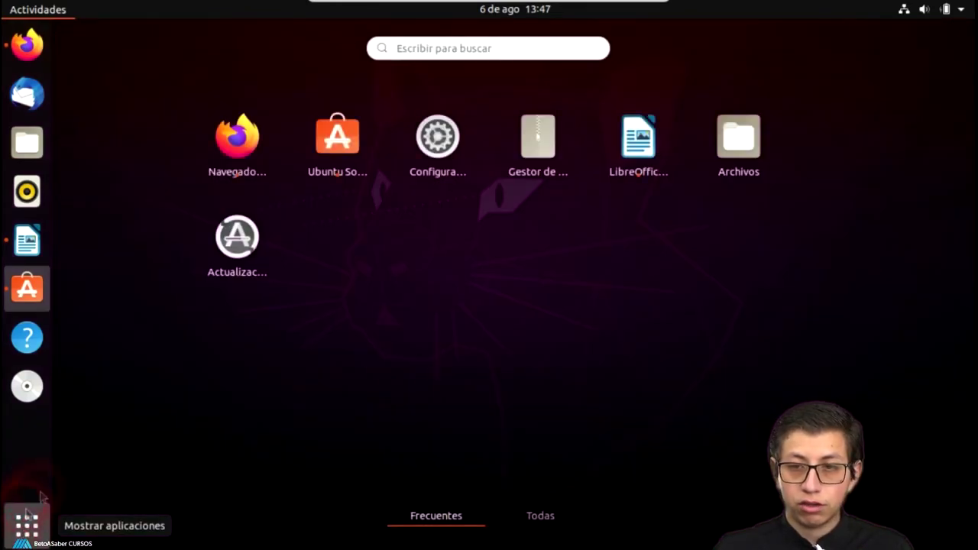
pyautogui.click(428, 46)
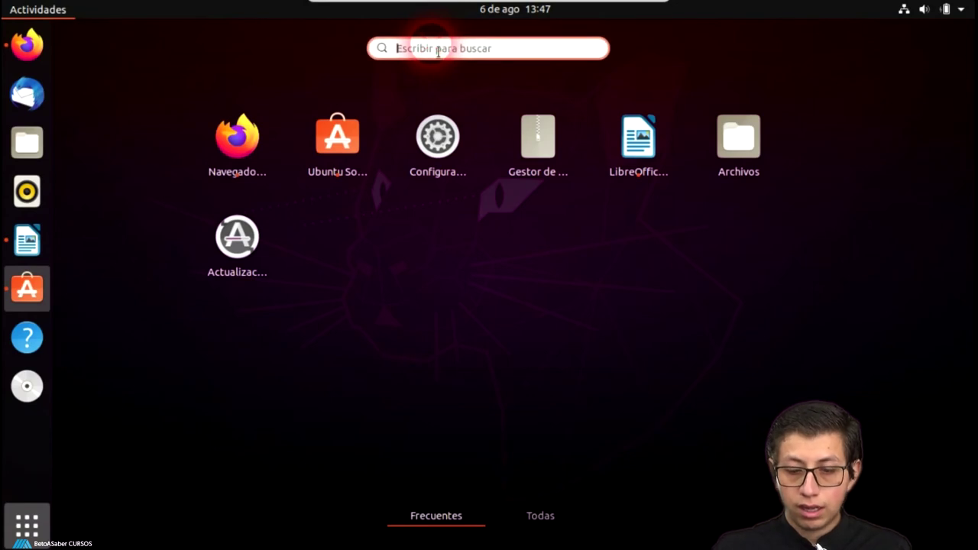
pyautogui.write('zoltero')
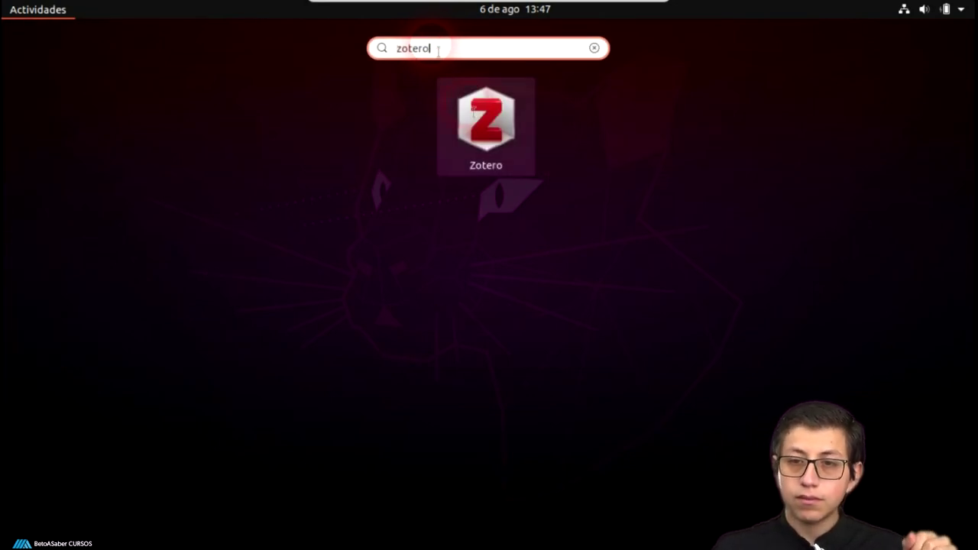
pyautogui.click(487, 126)
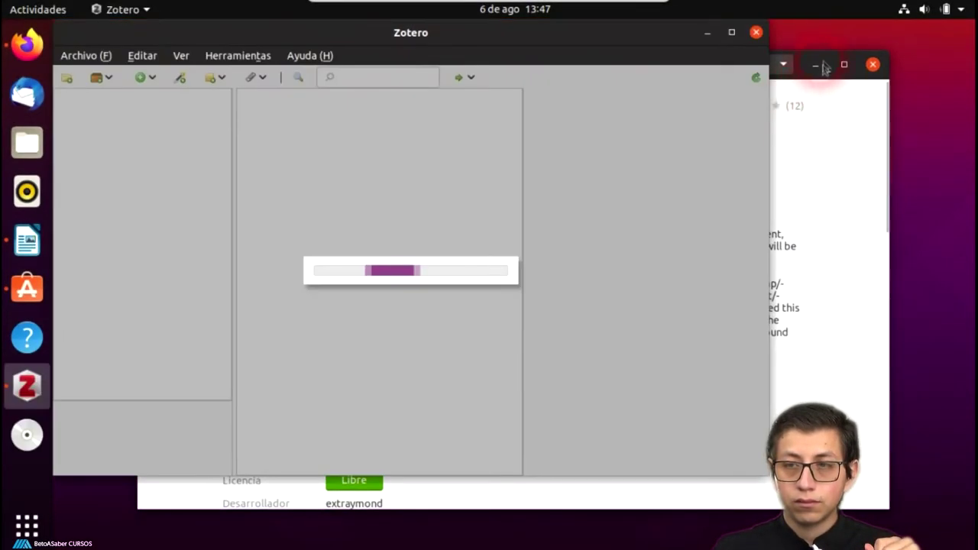
# - Minimise Ubuntu Software, maximise the Zotero window, and check the Zotero start page in Firefox behind it
pyautogui.click(817, 66)
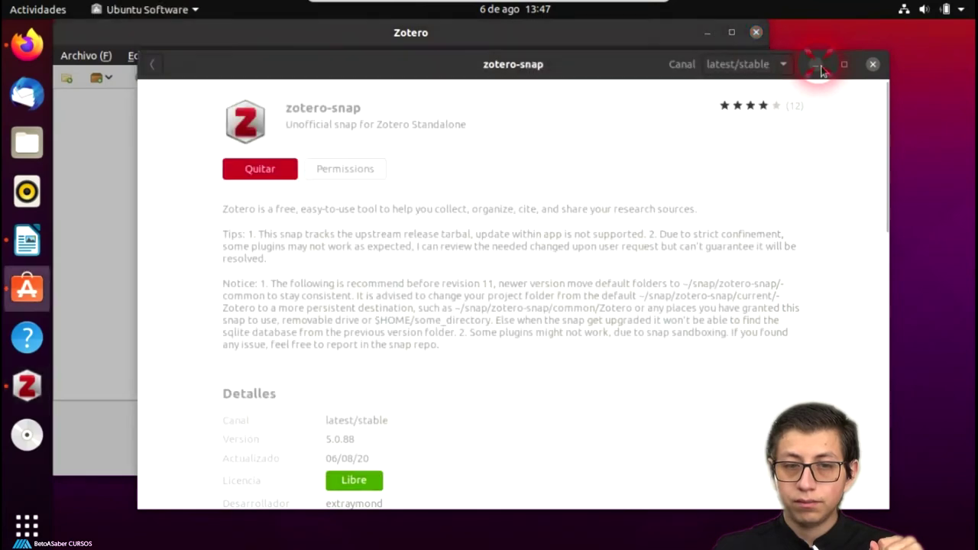
pyautogui.click(732, 38)
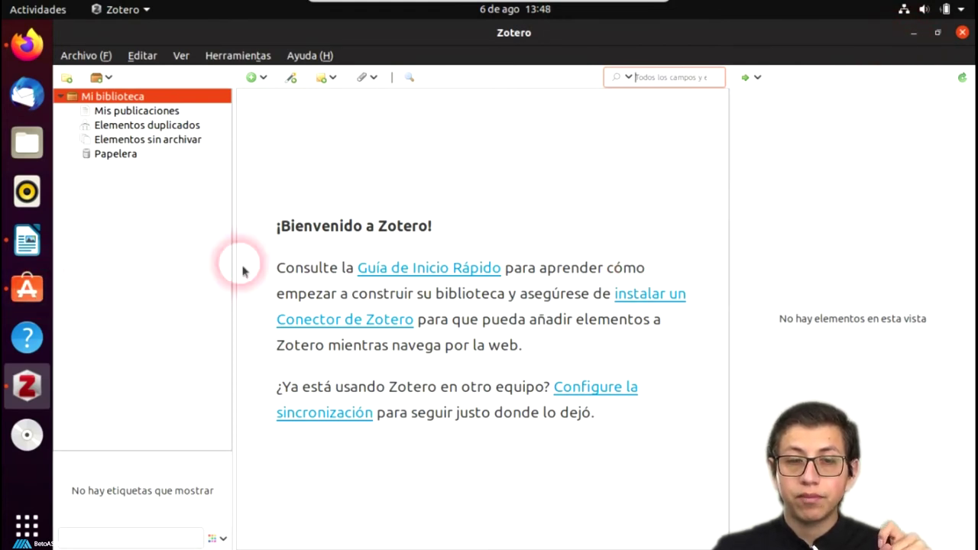
pyautogui.click(914, 35)
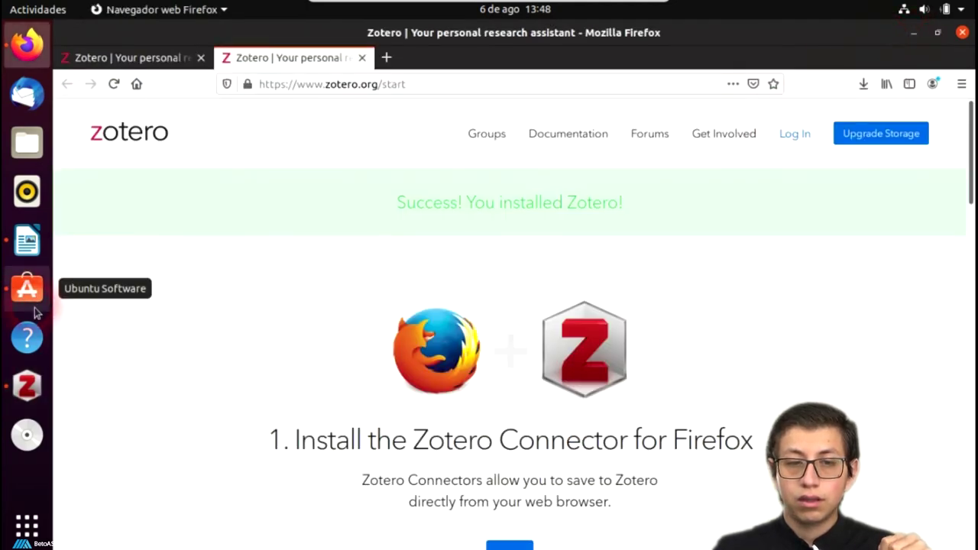
pyautogui.click(27, 386)
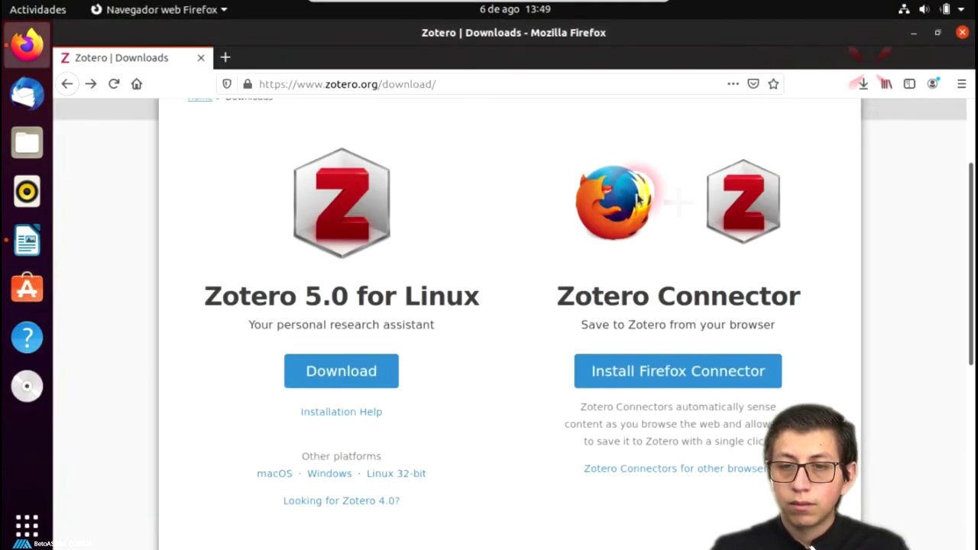
# - Open the downloaded archive Zotero-5.0.89_linux-x86_64.tar.bz2 from Firefox's download list
pyautogui.click(579, 348)
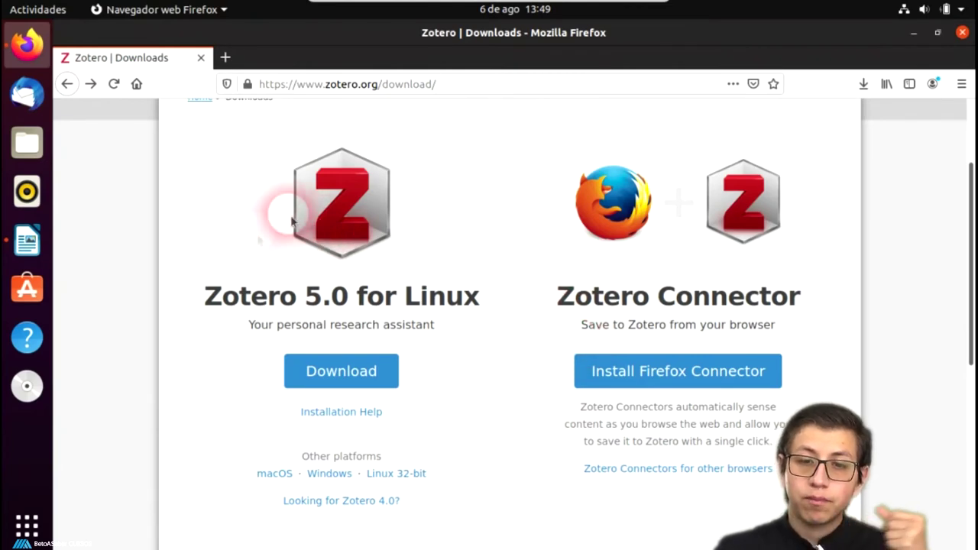
pyautogui.scroll(2, 493, 279)
pyautogui.scroll(-3, 464, 248)
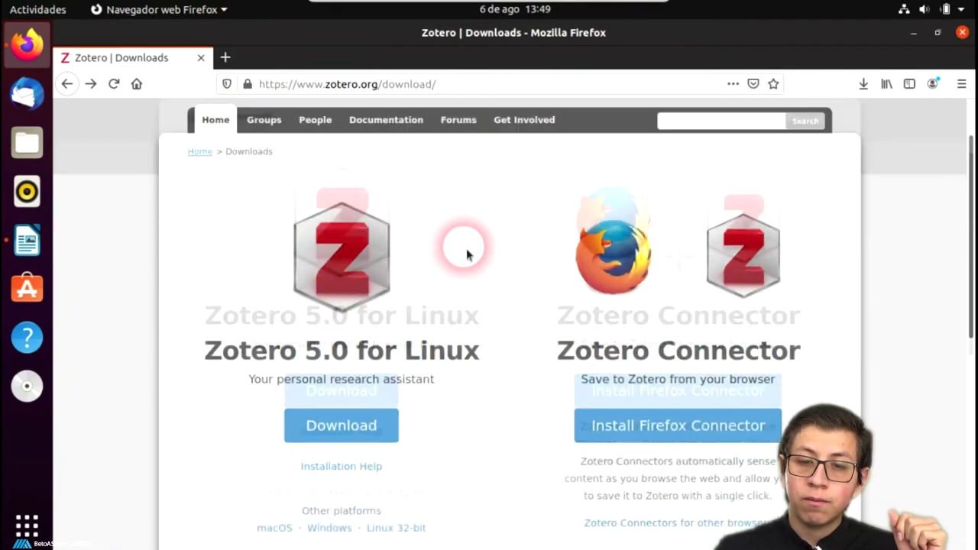
pyautogui.click(379, 385)
pyautogui.click(864, 84)
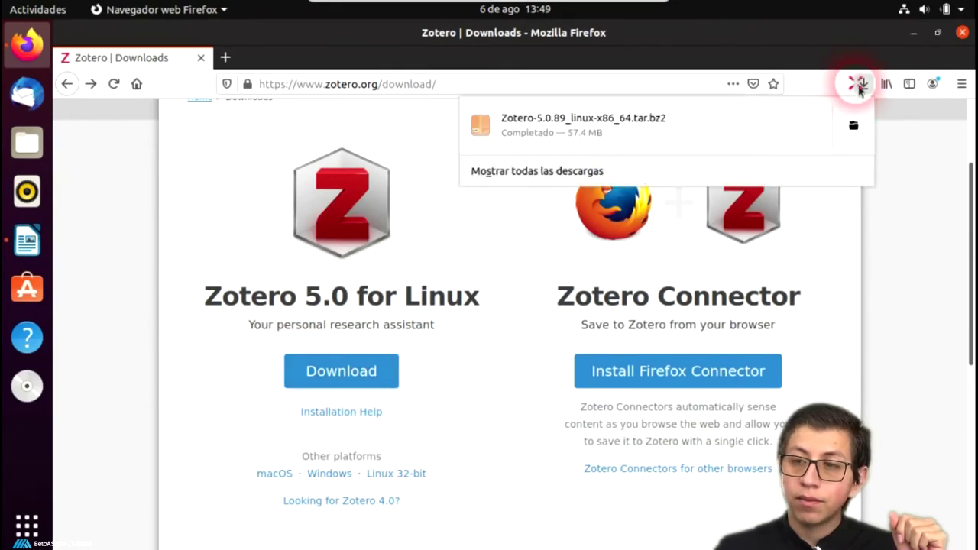
pyautogui.click(699, 129)
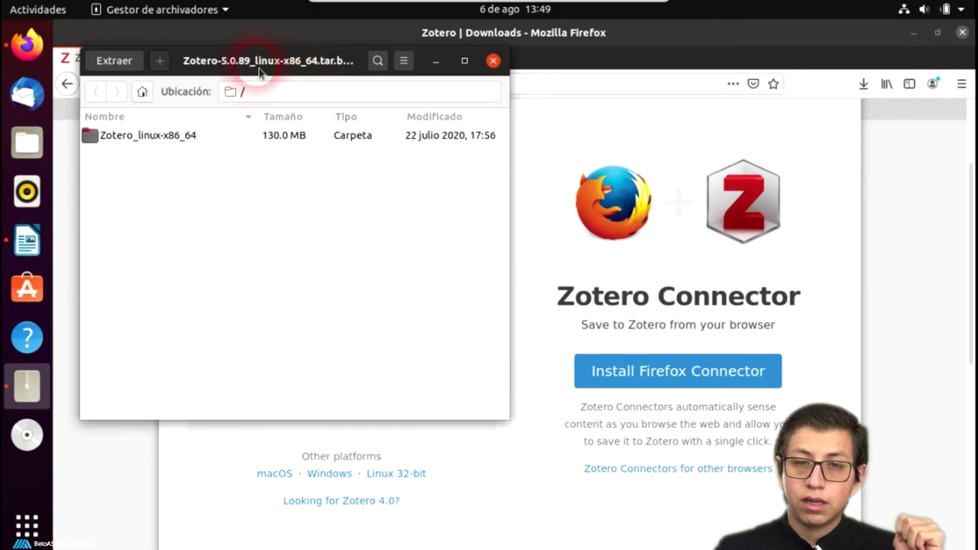
# - Extract all files of the Zotero archive into the Documentos folder, keeping the folder structure, and show the extracted files
pyautogui.moveTo(256, 63); pyautogui.dragTo(480, 150)
pyautogui.click(341, 150)
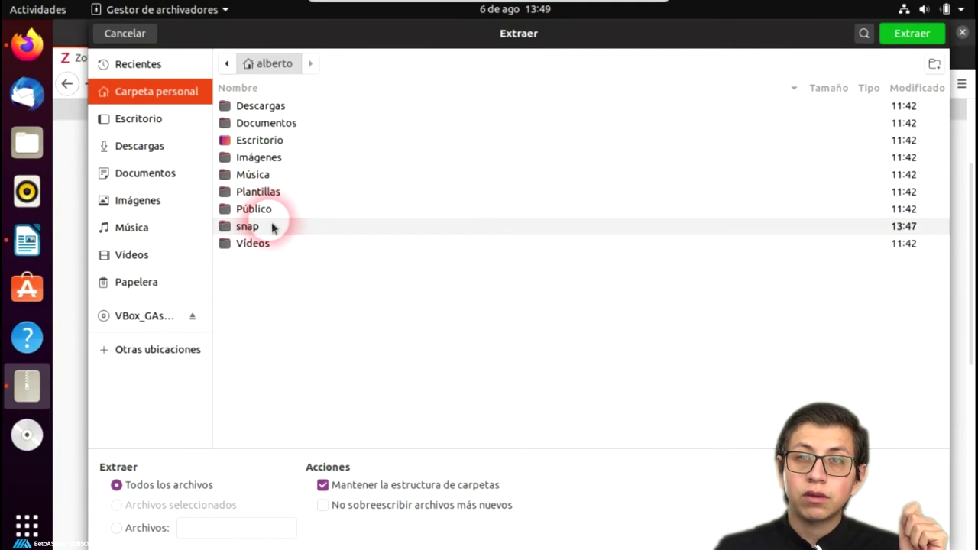
pyautogui.click(280, 128)
pyautogui.doubleClick(281, 131)
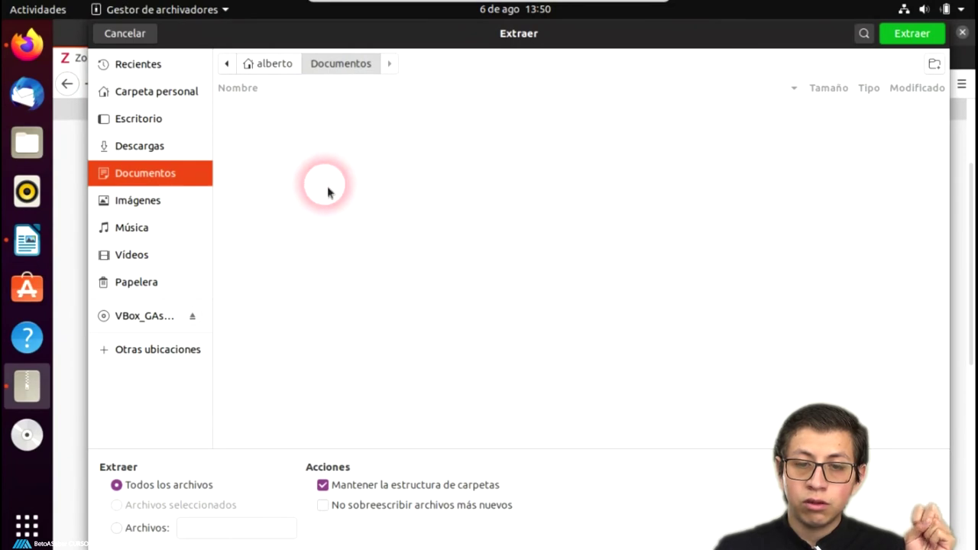
pyautogui.click(912, 34)
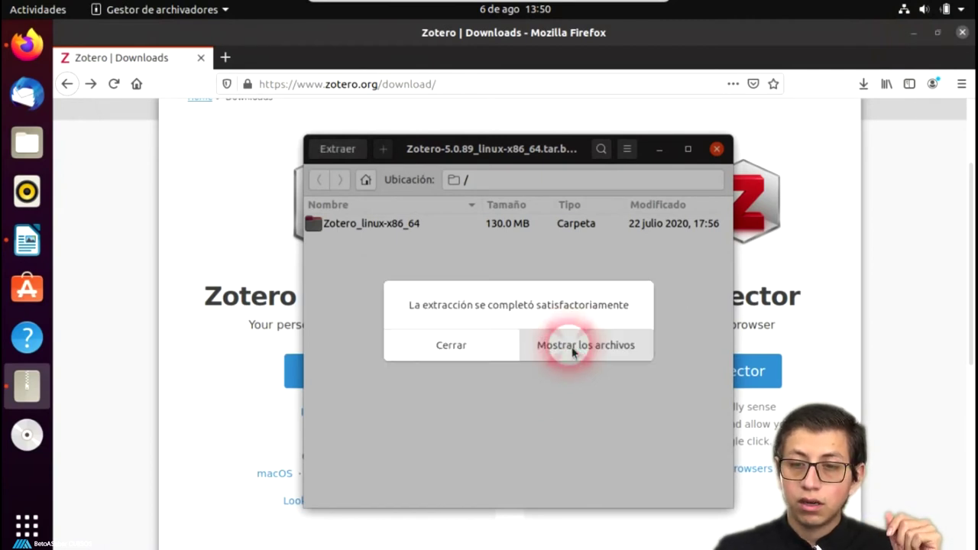
pyautogui.click(572, 349)
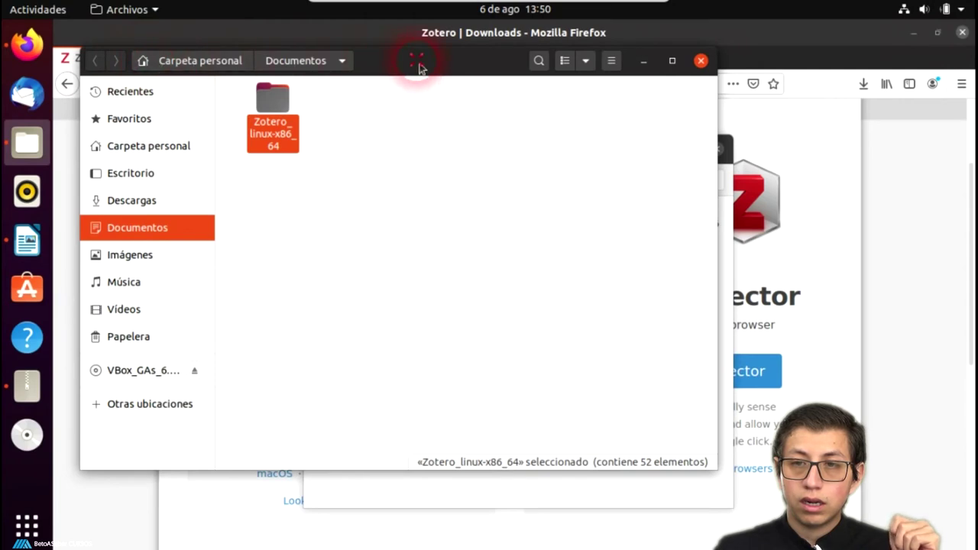
# - Check the parent folder path in the properties of the extracted Zotero_linux-x86_64 folder and close them
pyautogui.rightClick(275, 101)
pyautogui.click(379, 406)
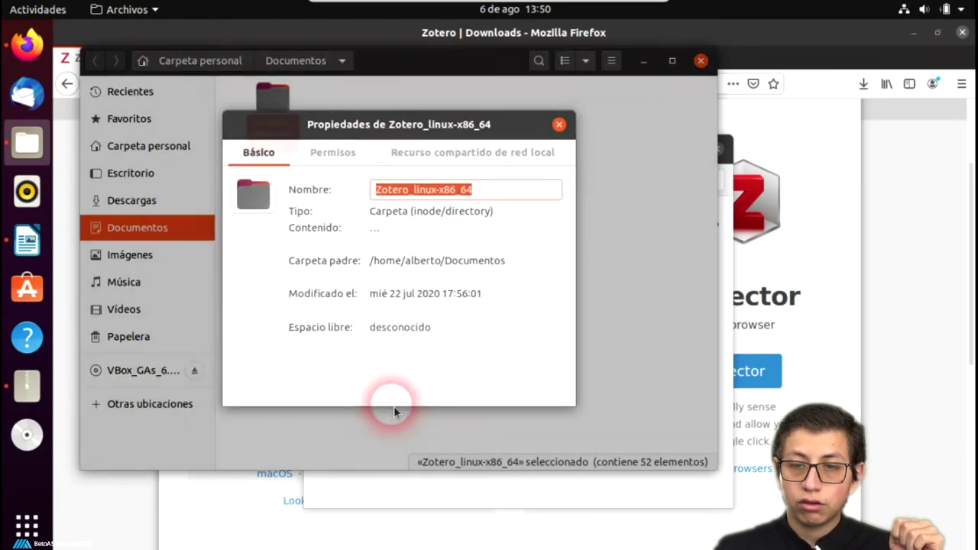
pyautogui.doubleClick(386, 264)
pyautogui.moveTo(413, 264); pyautogui.dragTo(441, 281)
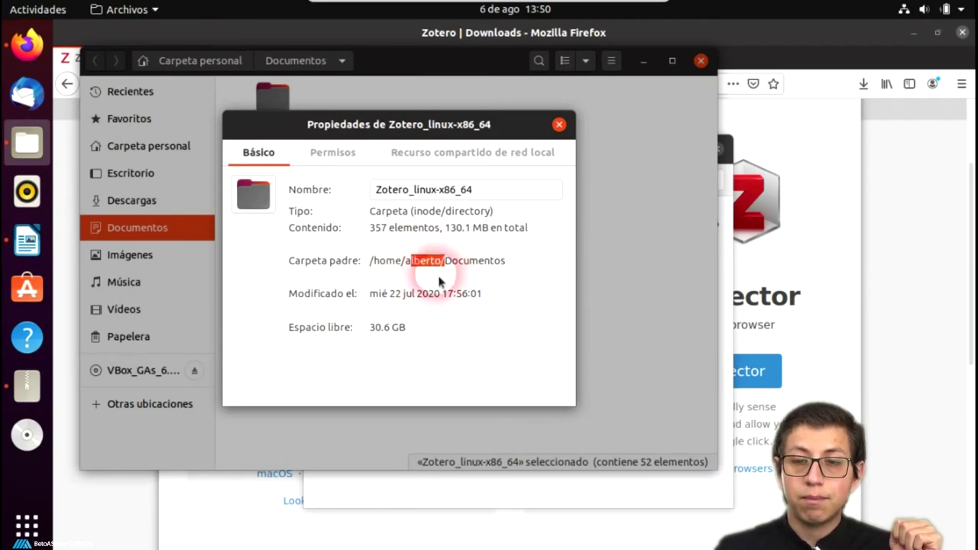
pyautogui.moveTo(453, 261); pyautogui.dragTo(517, 278)
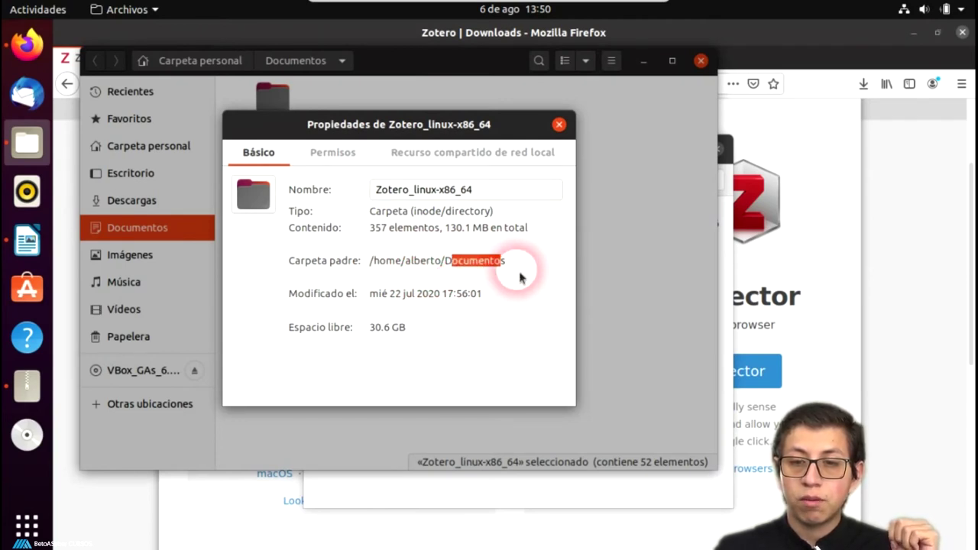
pyautogui.click(560, 124)
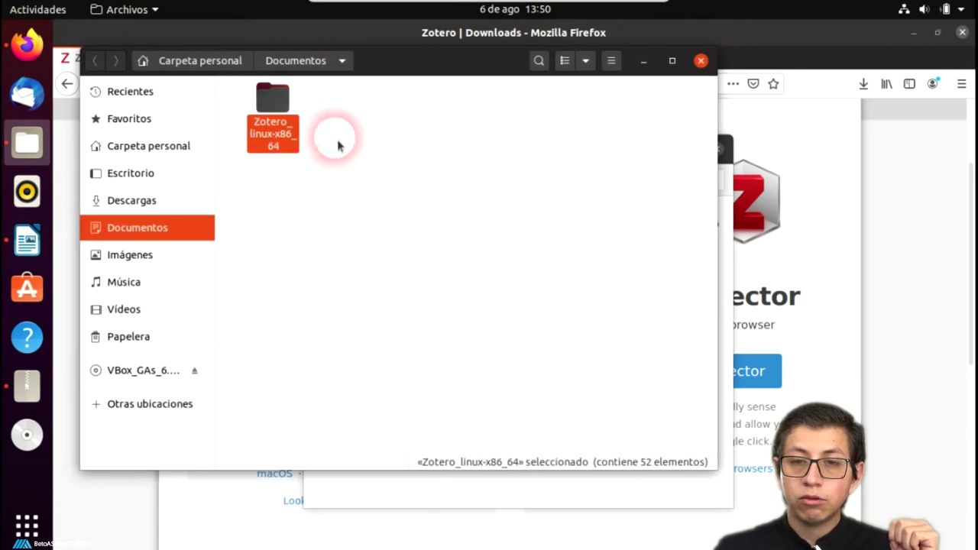
# - Rename the extracted Zotero_linux-x86_64 folder as Zotero through its properties and open it to show the files down to zotero.desktop
pyautogui.rightClick(273, 140)
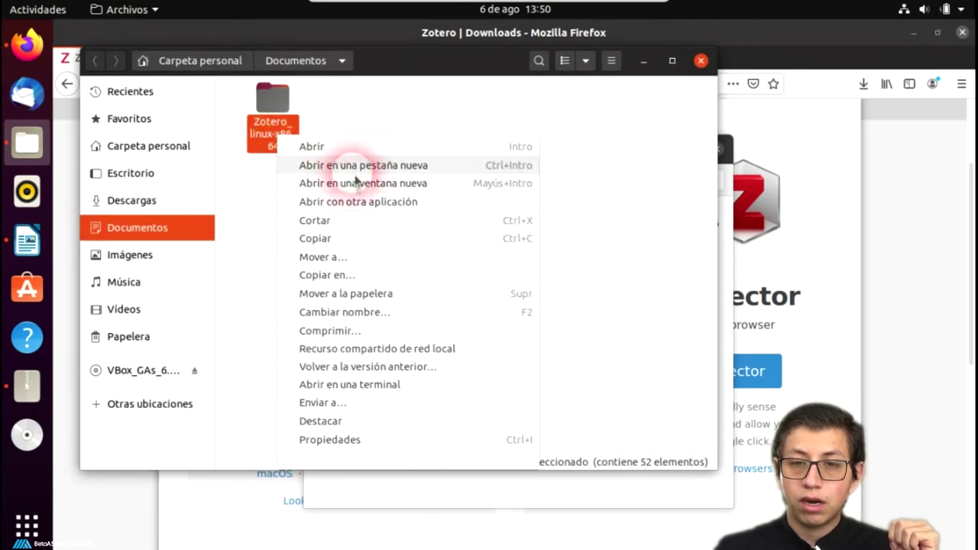
pyautogui.click(356, 440)
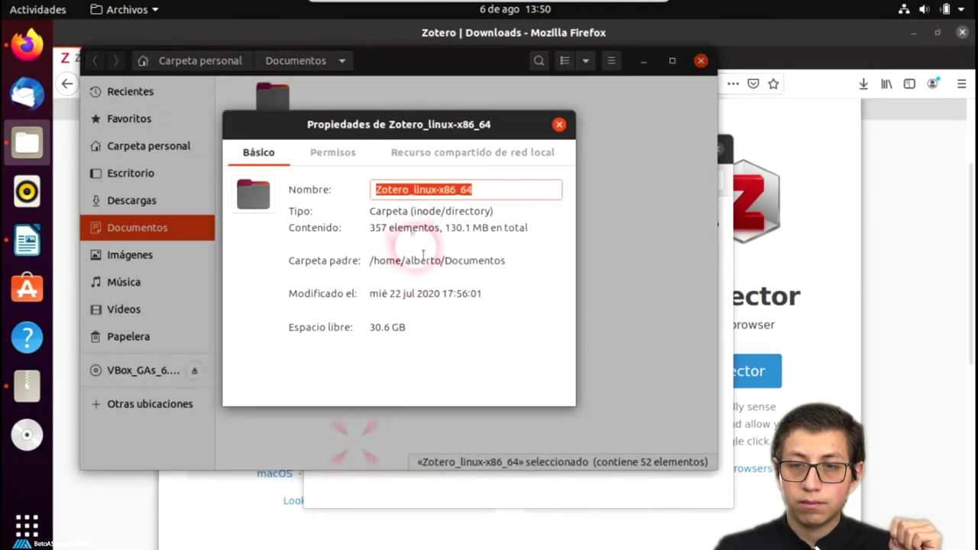
pyautogui.click(405, 191)
pyautogui.moveTo(409, 193); pyautogui.dragTo(479, 201)
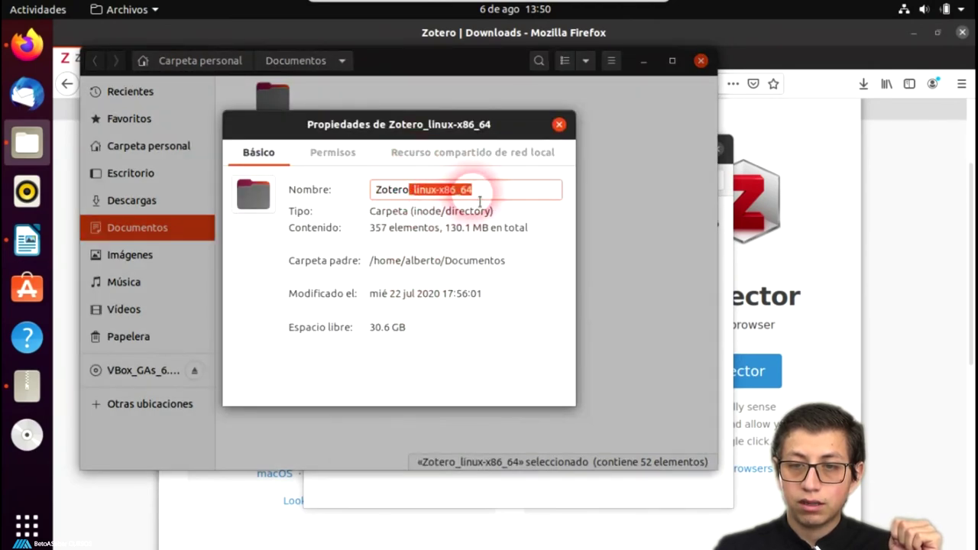
pyautogui.press('BackSpace')
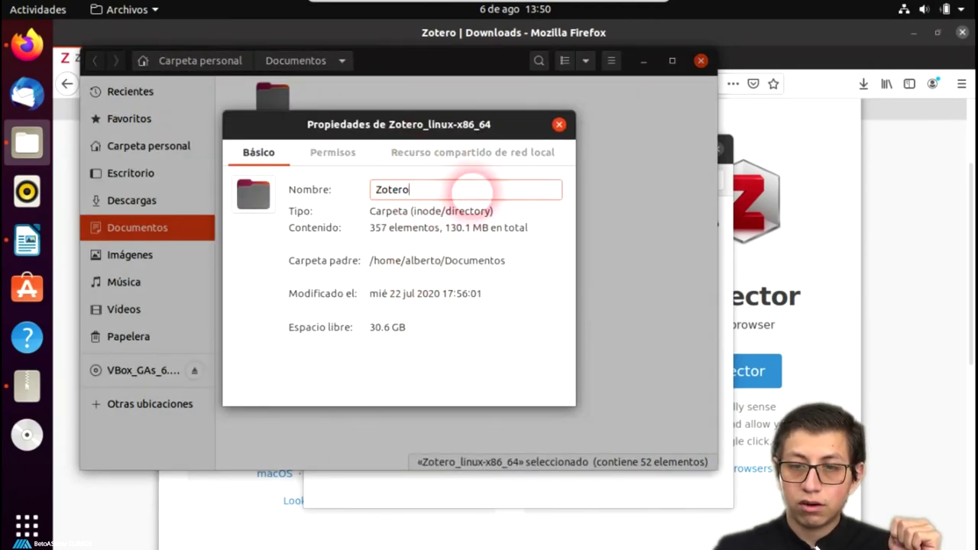
pyautogui.click(560, 124)
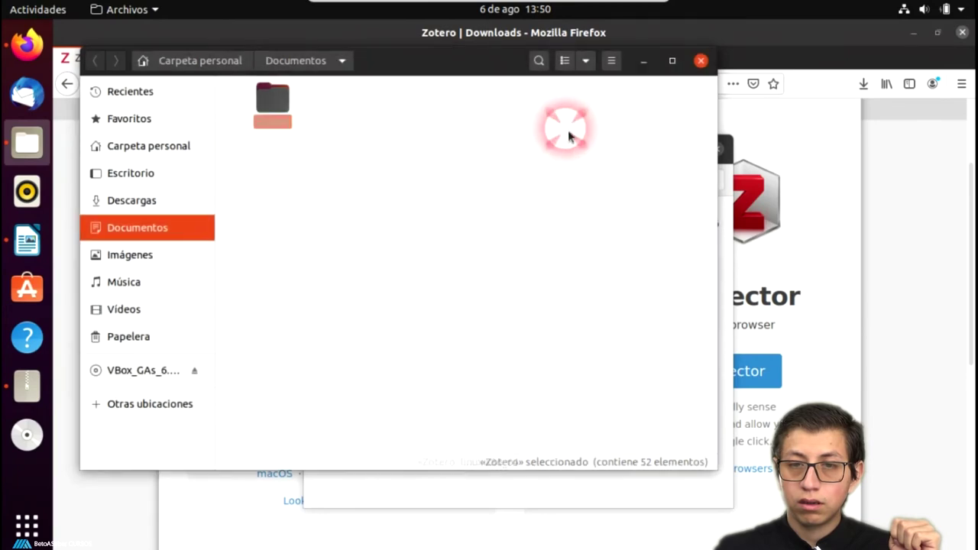
pyautogui.doubleClick(276, 97)
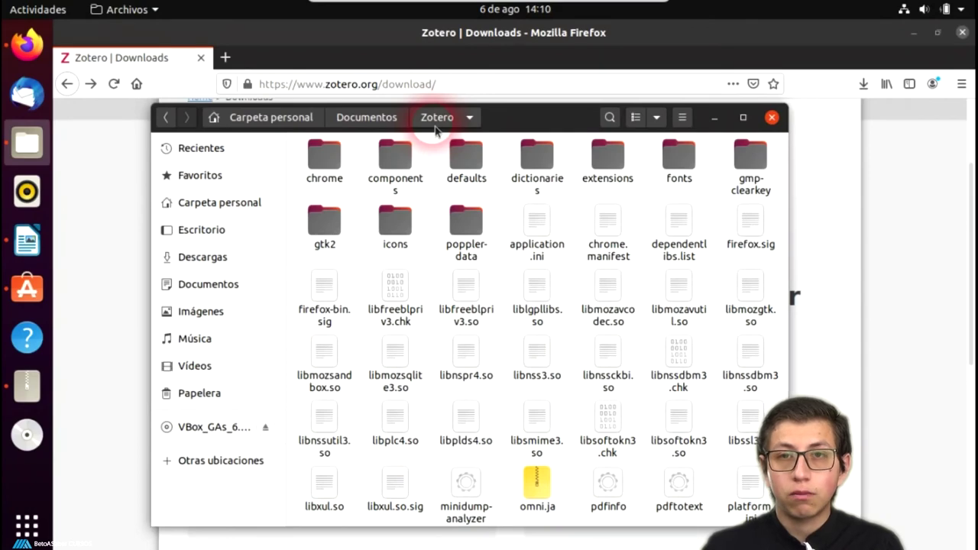
pyautogui.scroll(-3, 485, 227)
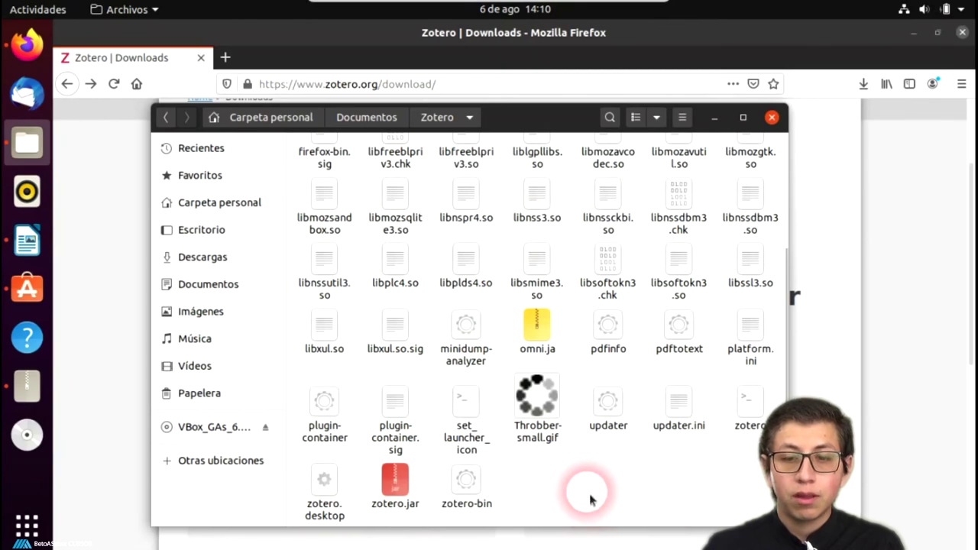
# - Open a Terminal and enter ln -s followed by the full path of the Zotero folder in Documentos, without running it
pyautogui.click(18, 524)
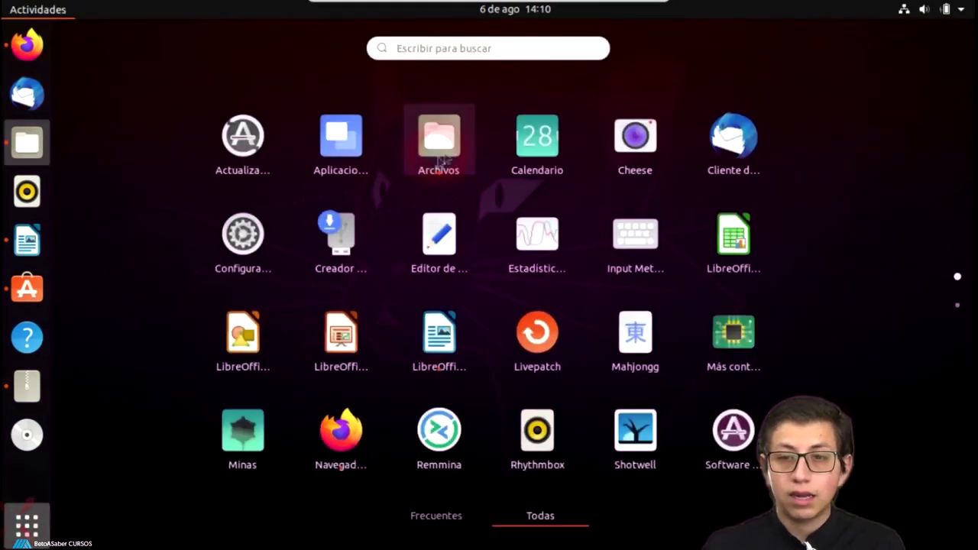
pyautogui.write('termina')
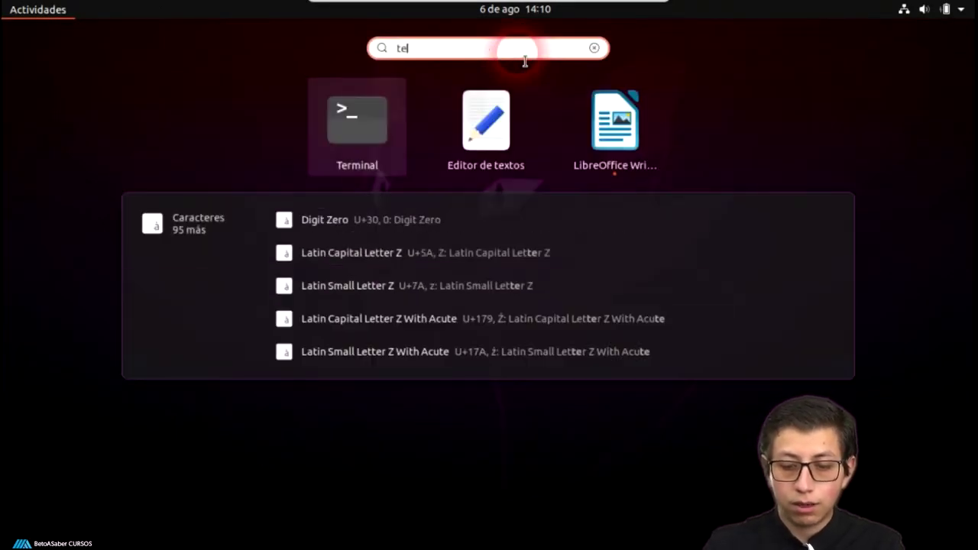
pyautogui.click(503, 107)
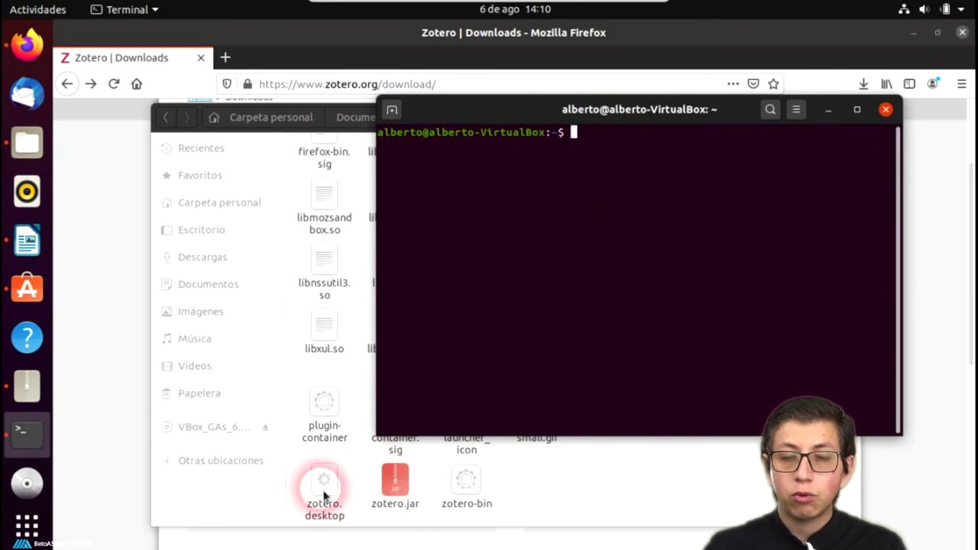
pyautogui.click(526, 372)
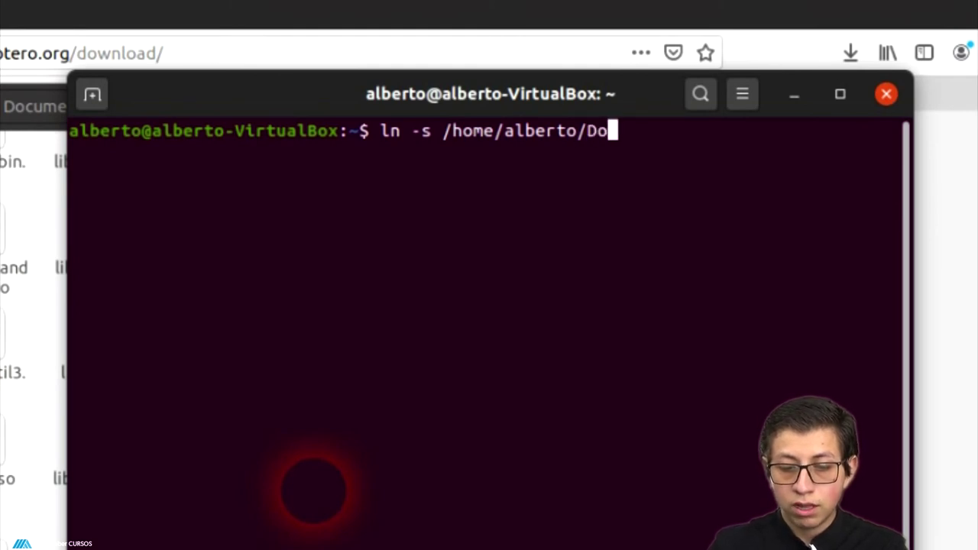
pyautogui.write('mentos/Zotero')
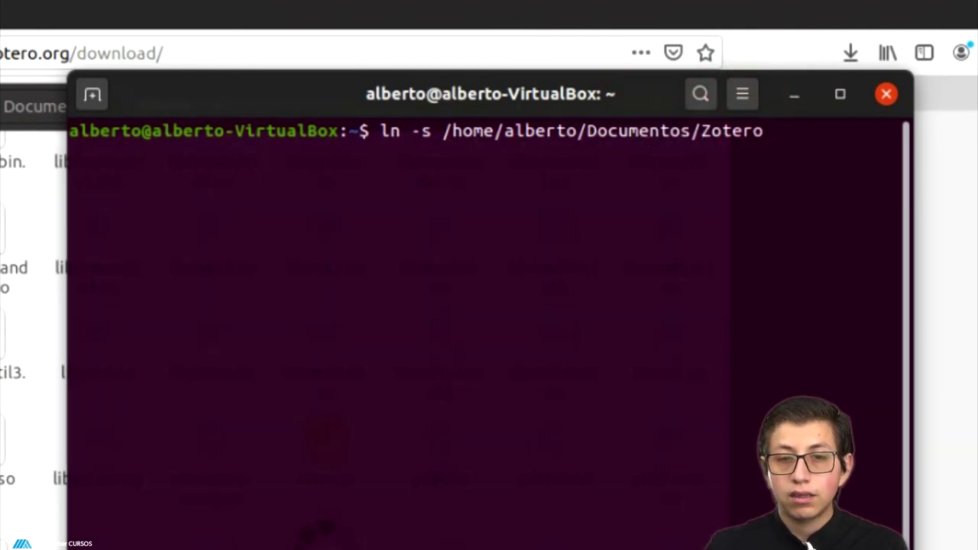
# - Check the parent folder path in the properties of the Zotero folder in Documentos and close them
pyautogui.click(35, 107)
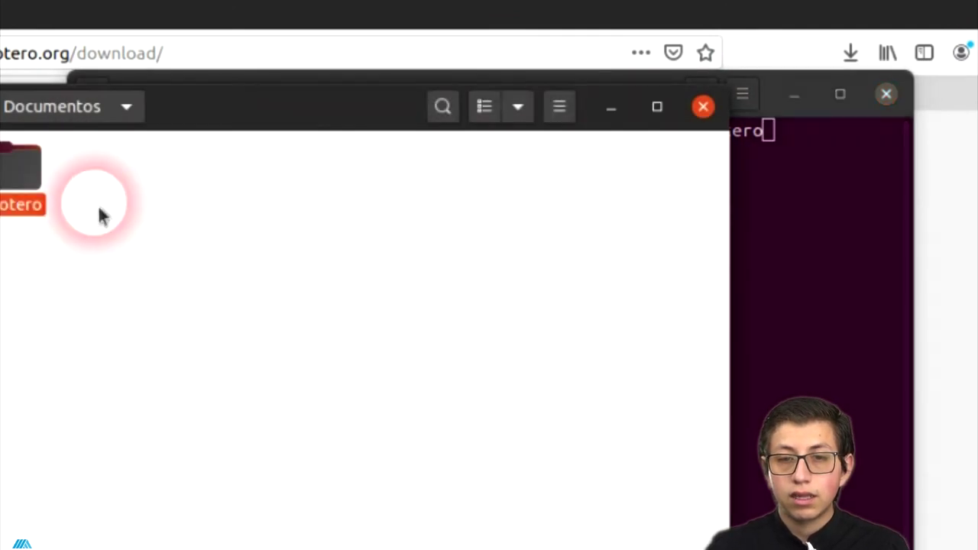
pyautogui.rightClick(25, 185)
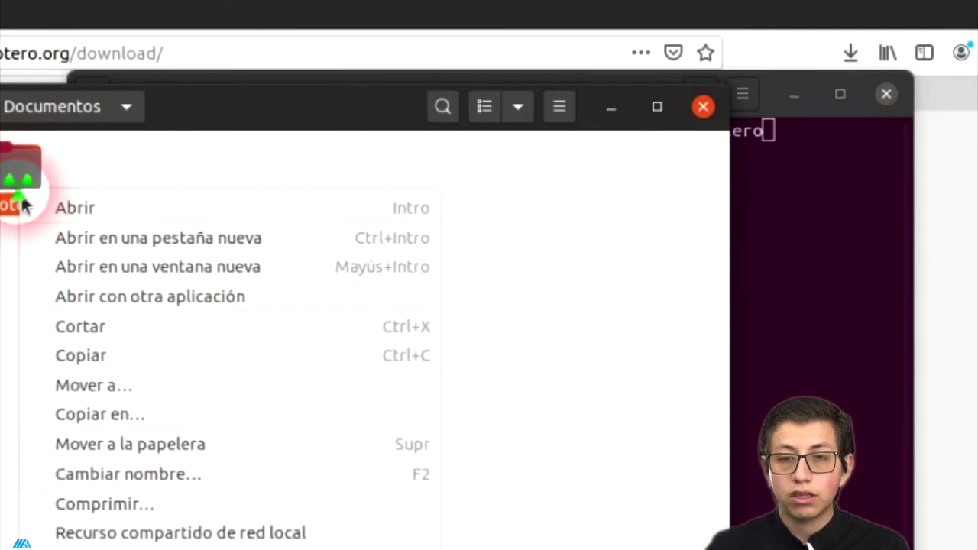
pyautogui.press('Escape')
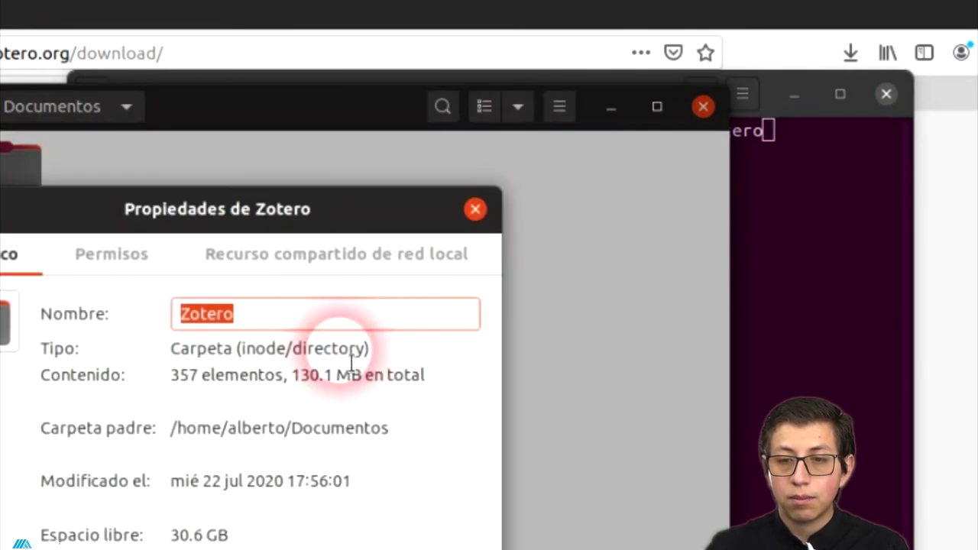
pyautogui.moveTo(177, 429); pyautogui.dragTo(448, 446)
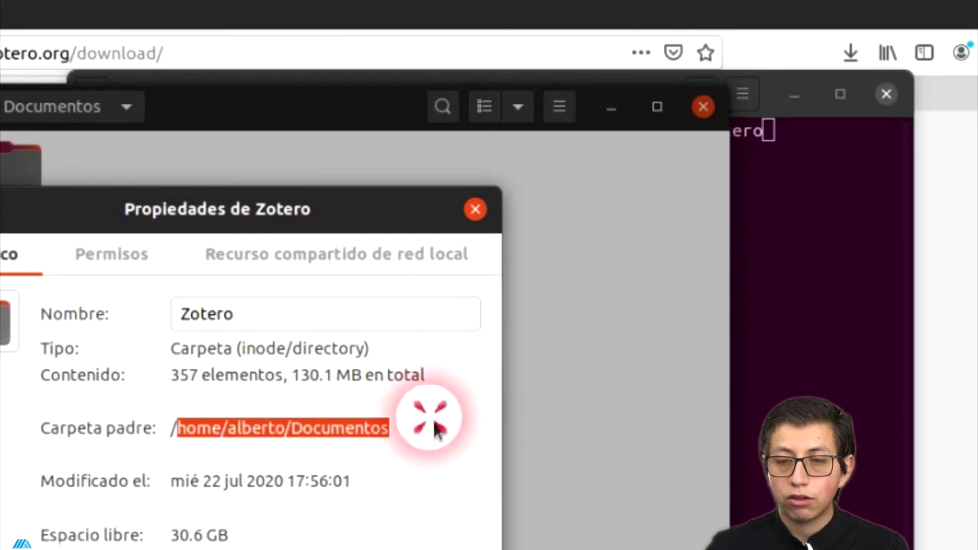
pyautogui.click(475, 209)
pyautogui.click(80, 216)
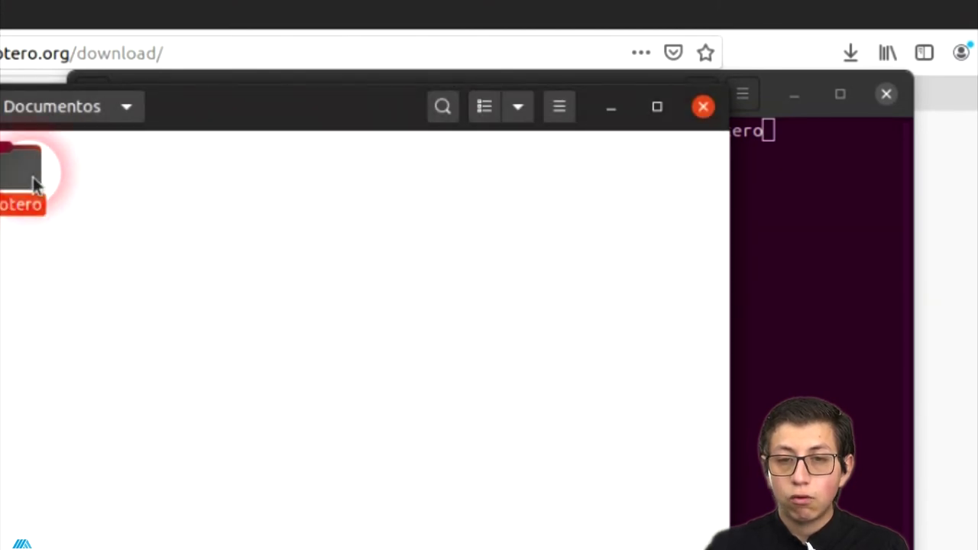
# - Reopen the Zotero folder and extend the path in the Terminal's ln -s command with /zotero.desktop
pyautogui.doubleClick(32, 179)
pyautogui.click(805, 231)
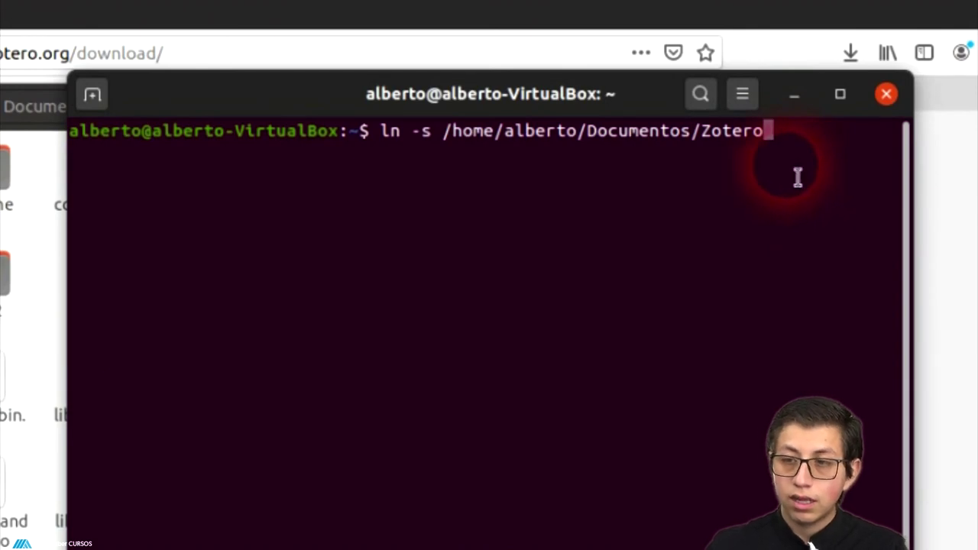
pyautogui.write('/zotero.desktop')
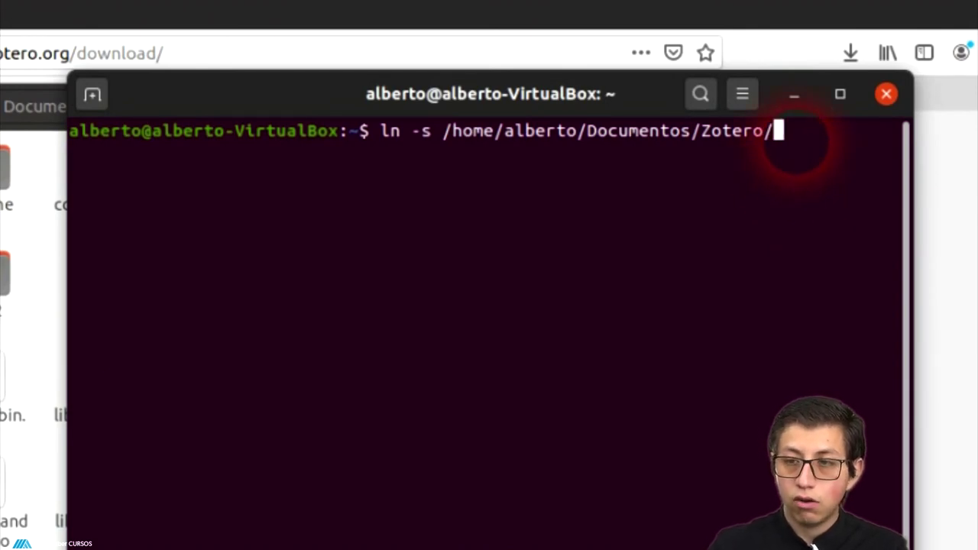